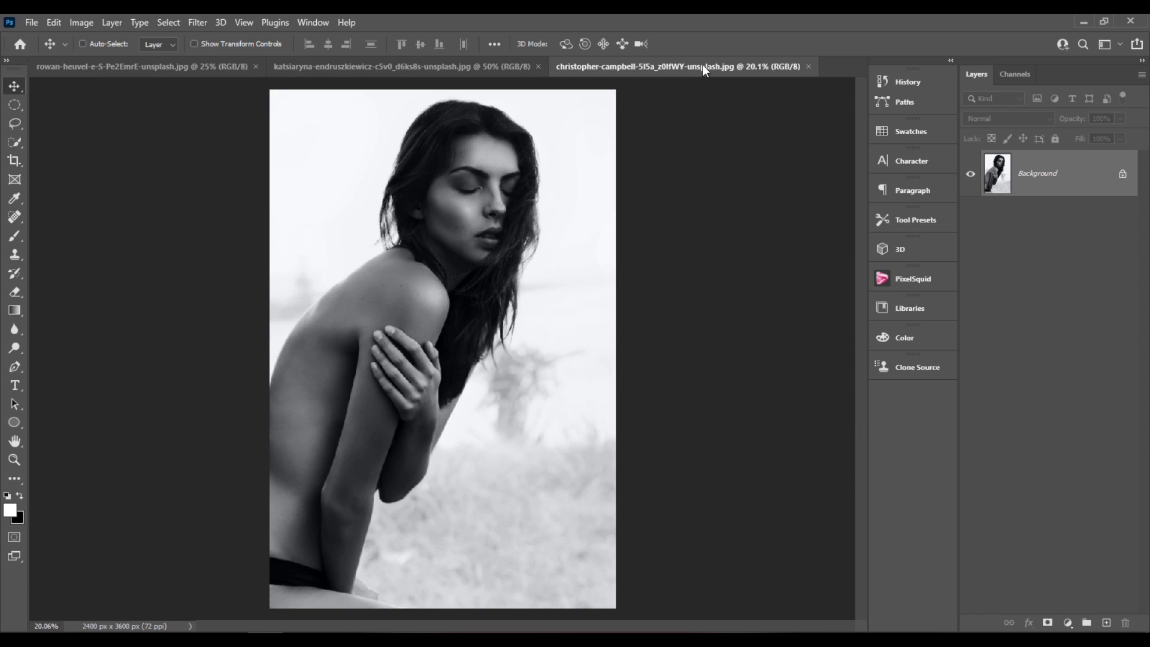
# - Copy the woman's portrait into the desert document as a new layer and close its source
pyautogui.moveTo(702, 65); pyautogui.dragTo(698, 166)
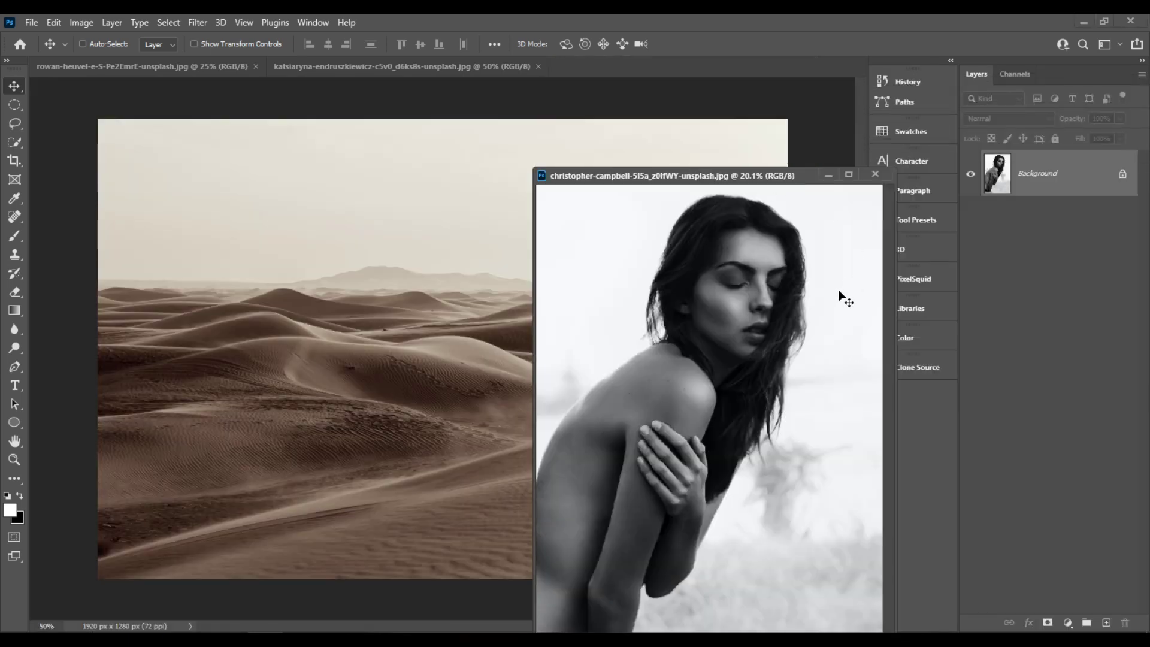
pyautogui.moveTo(642, 291); pyautogui.dragTo(421, 294)
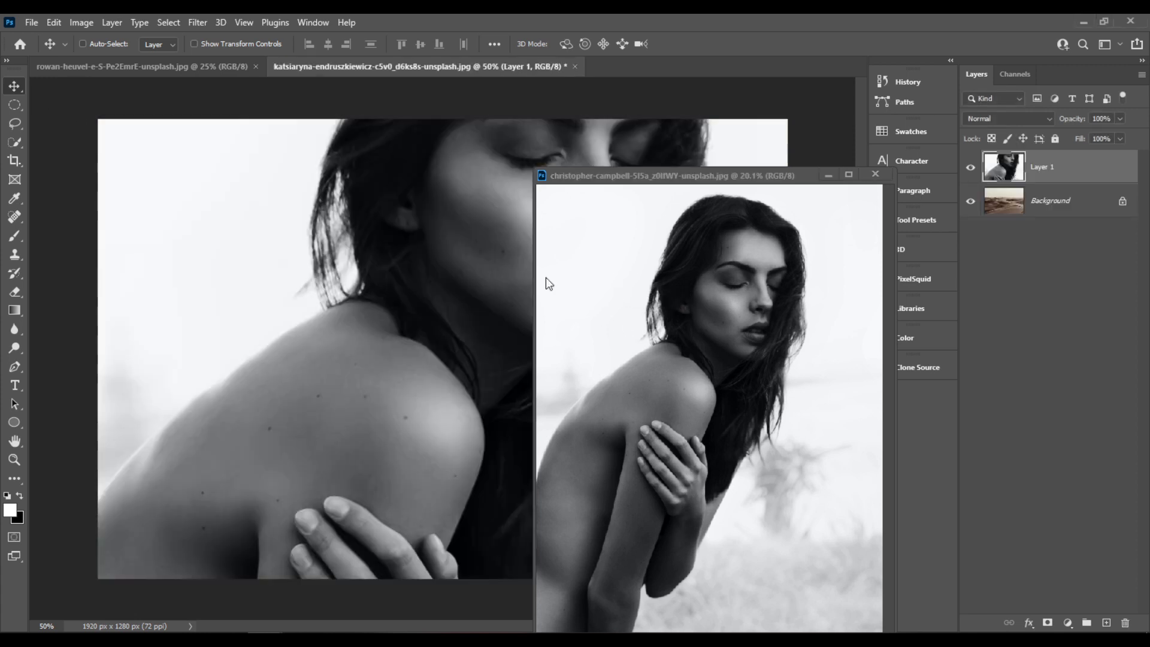
pyautogui.click(876, 173)
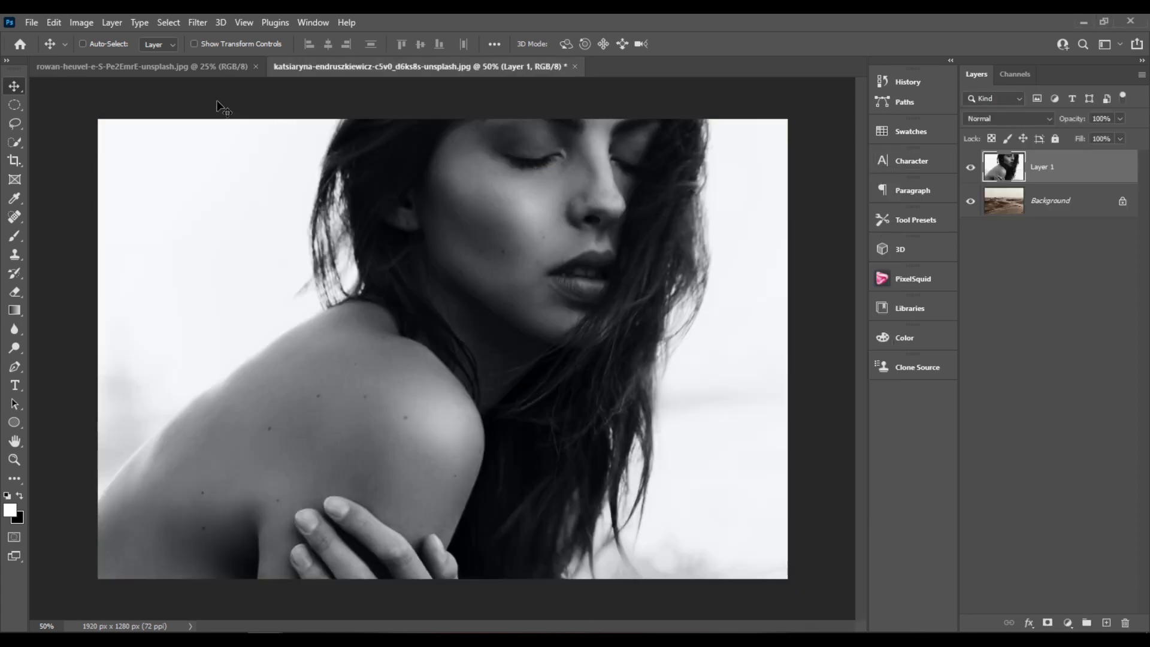
# - Copy the sky-with-birds photo into the desert document and position it so birds fill the canvas
pyautogui.click(201, 64)
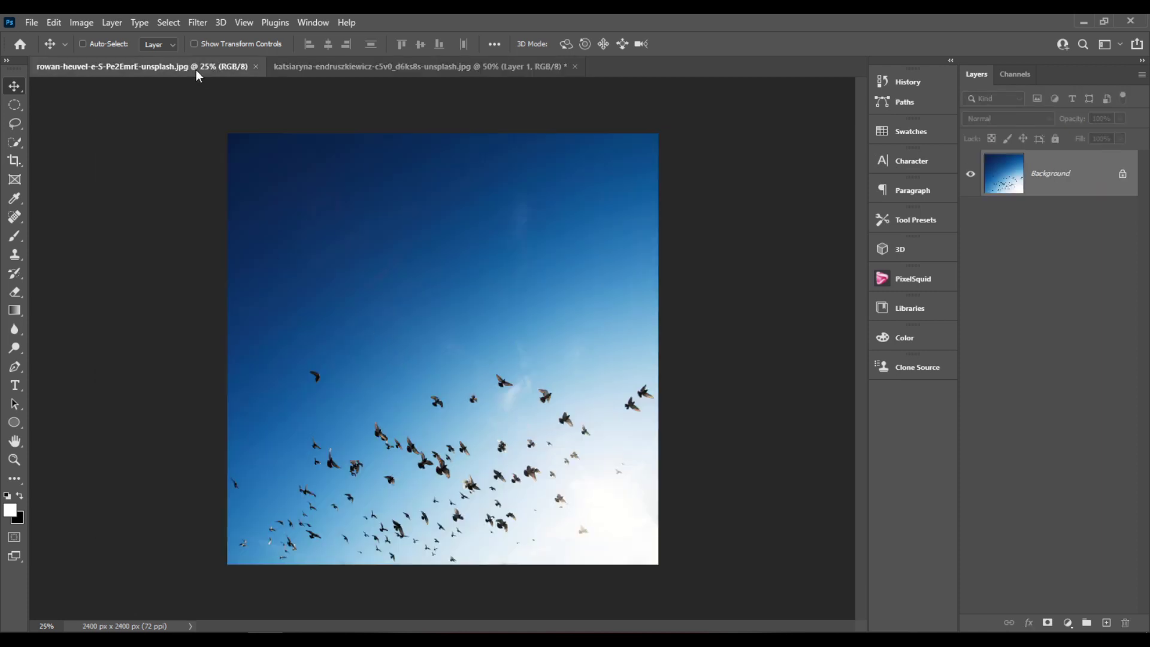
pyautogui.moveTo(196, 70); pyautogui.dragTo(626, 402)
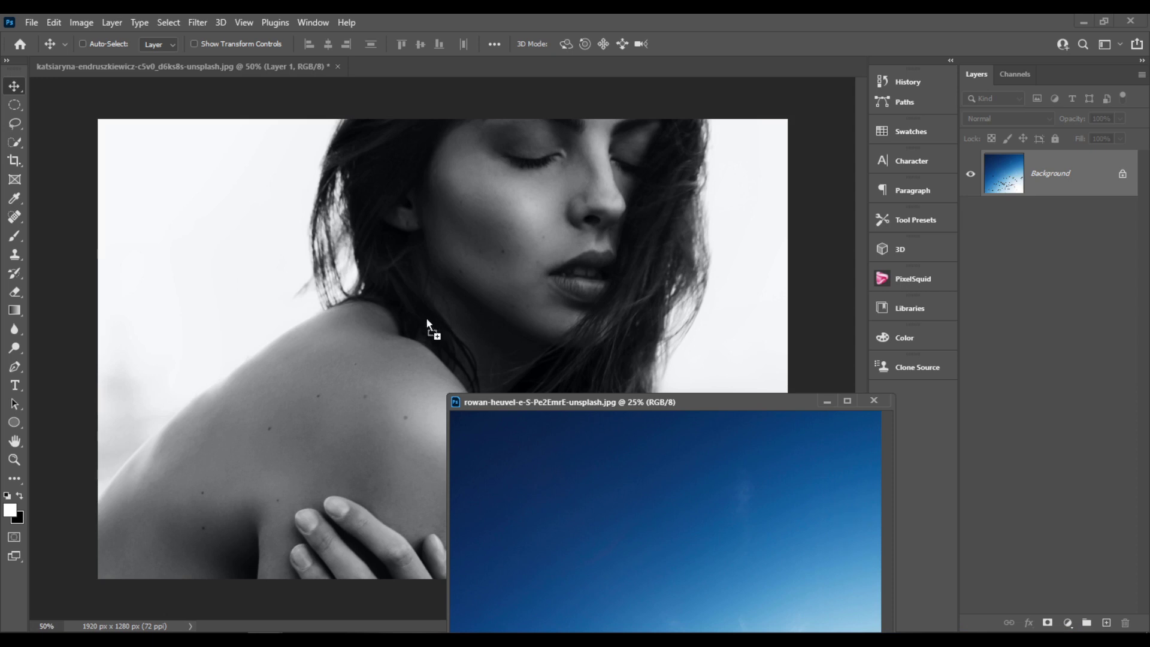
pyautogui.moveTo(428, 324); pyautogui.dragTo(443, 327)
pyautogui.moveTo(515, 314); pyautogui.dragTo(715, 313)
pyautogui.moveTo(728, 402); pyautogui.dragTo(580, 351)
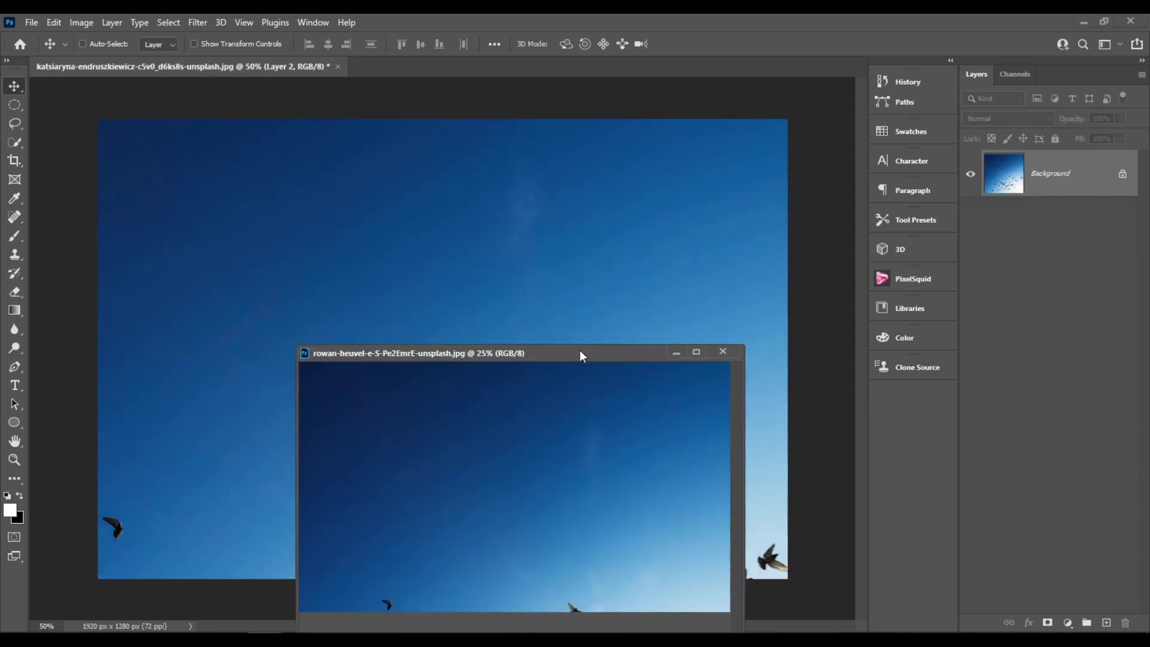
pyautogui.click(727, 352)
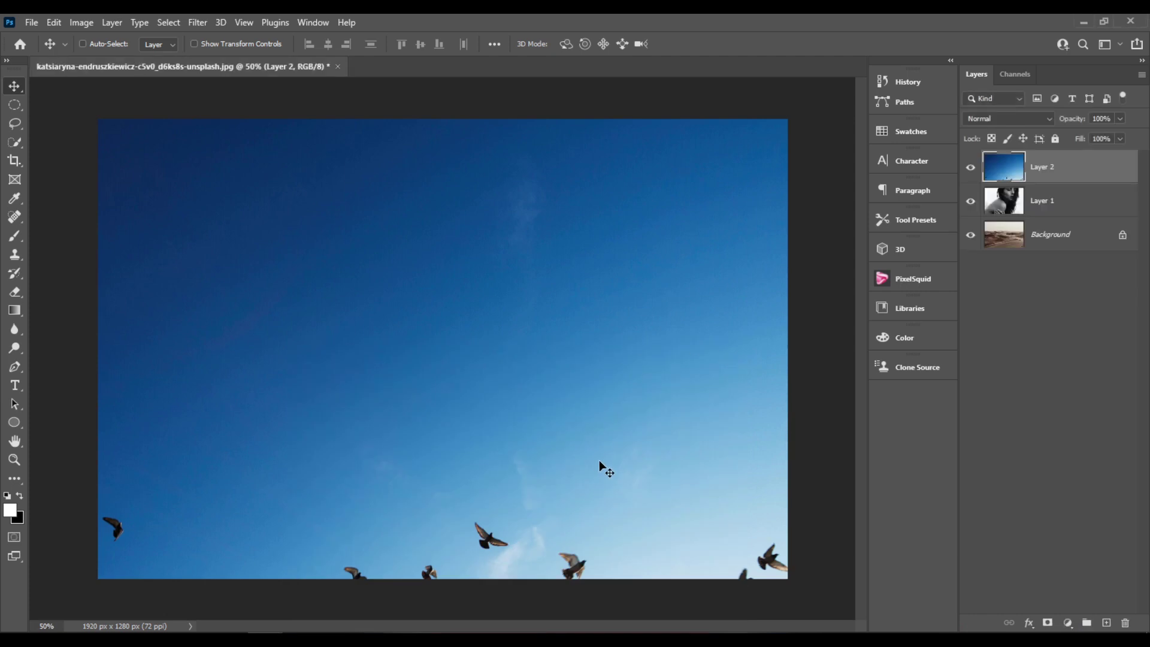
pyautogui.moveTo(599, 460); pyautogui.dragTo(575, 346)
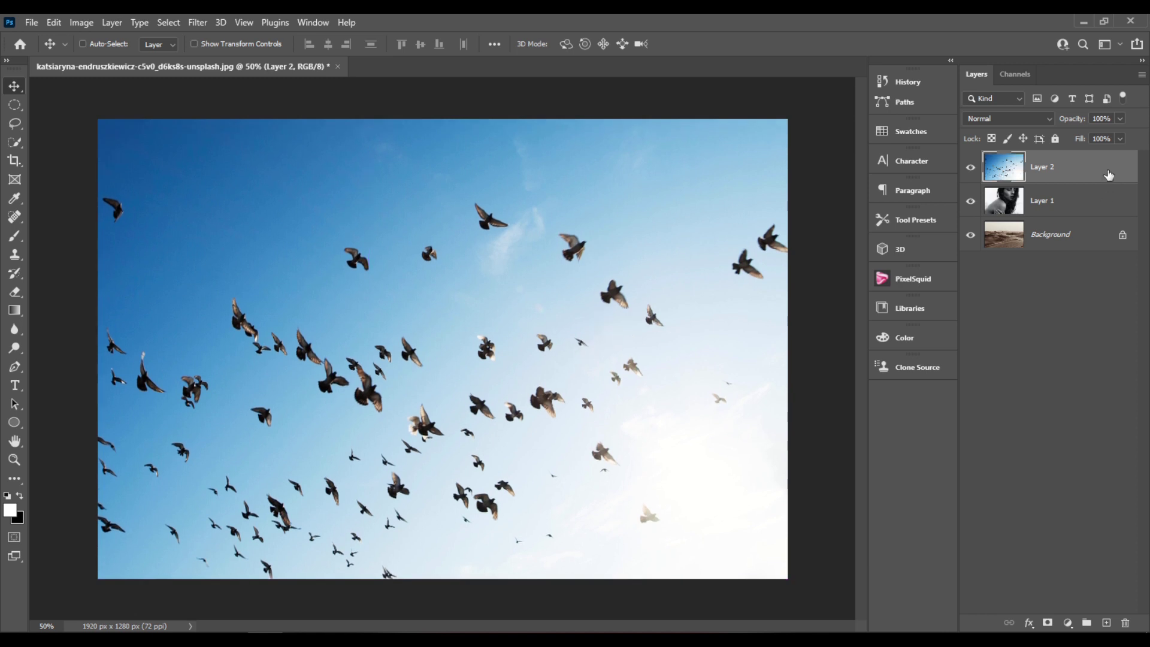
# - Rename Layer 2 to 'birds'
pyautogui.doubleClick(1046, 170)
pyautogui.write('birds')
pyautogui.press('Return')
# - Duplicate the Background layer and name the copy 'desert'
pyautogui.click(1066, 233)
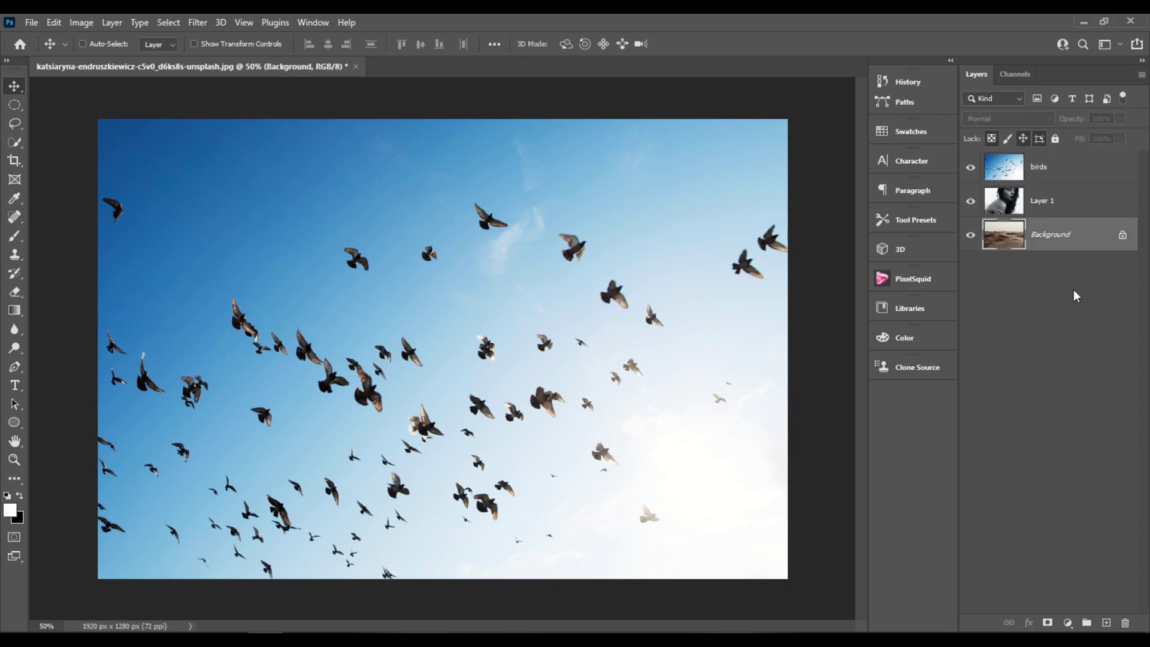
pyautogui.hotkey('ctrl', 'j')
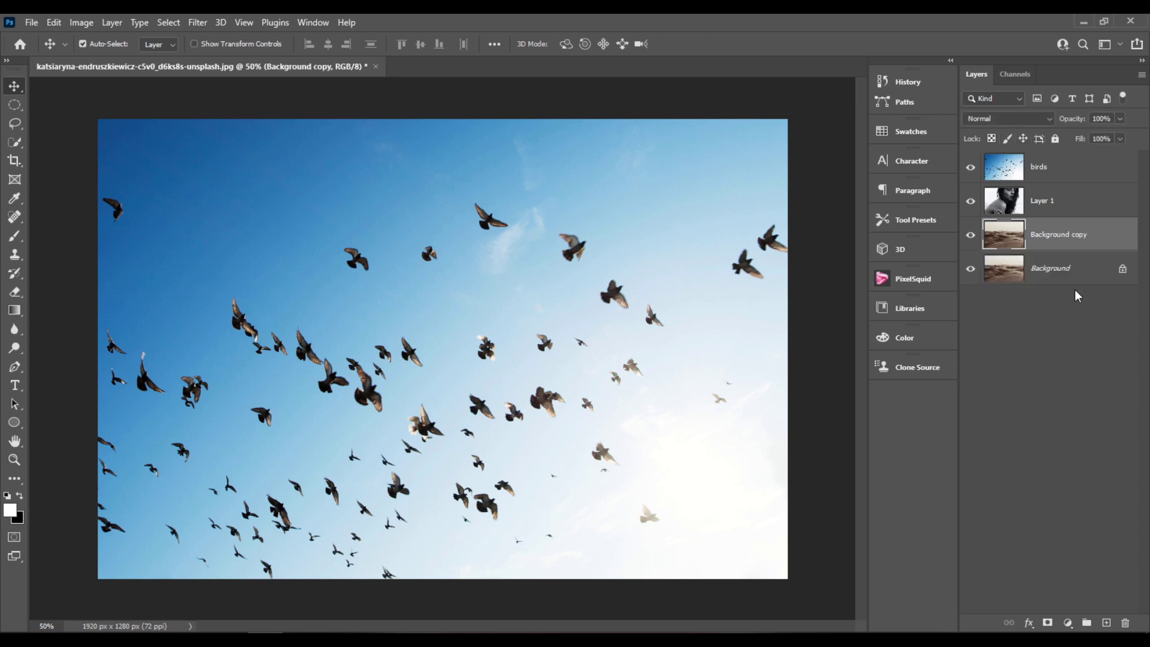
pyautogui.doubleClick(1058, 236)
pyautogui.write('desert')
pyautogui.press('Return')
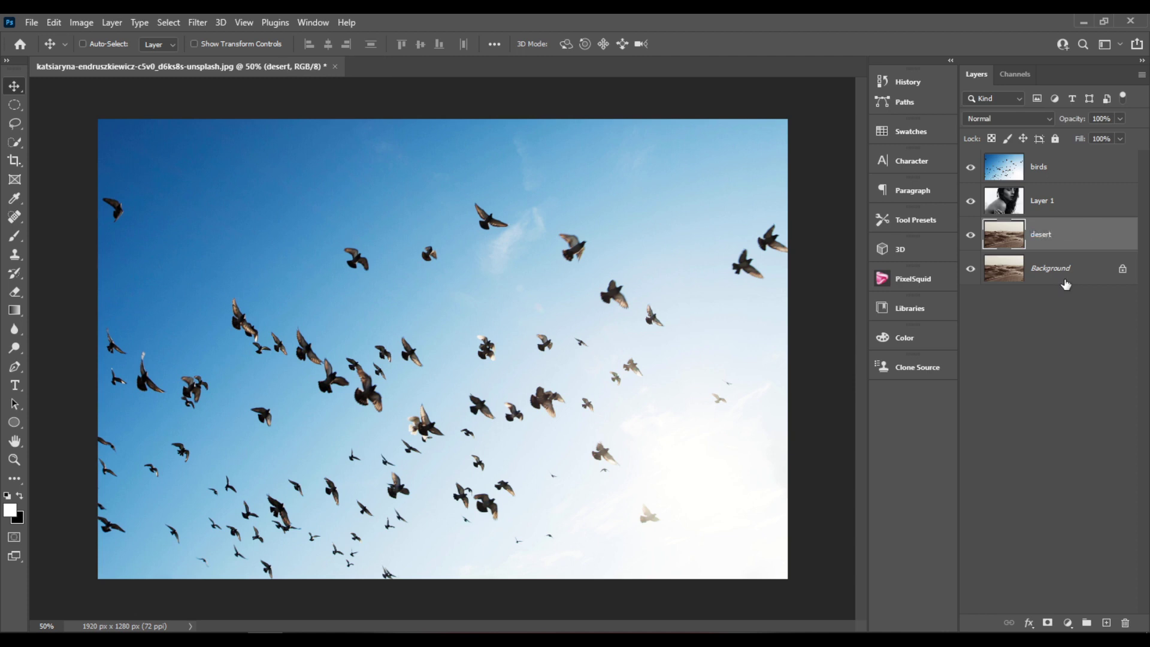
# - Rename the portrait layer to 'woman'
pyautogui.doubleClick(1050, 209)
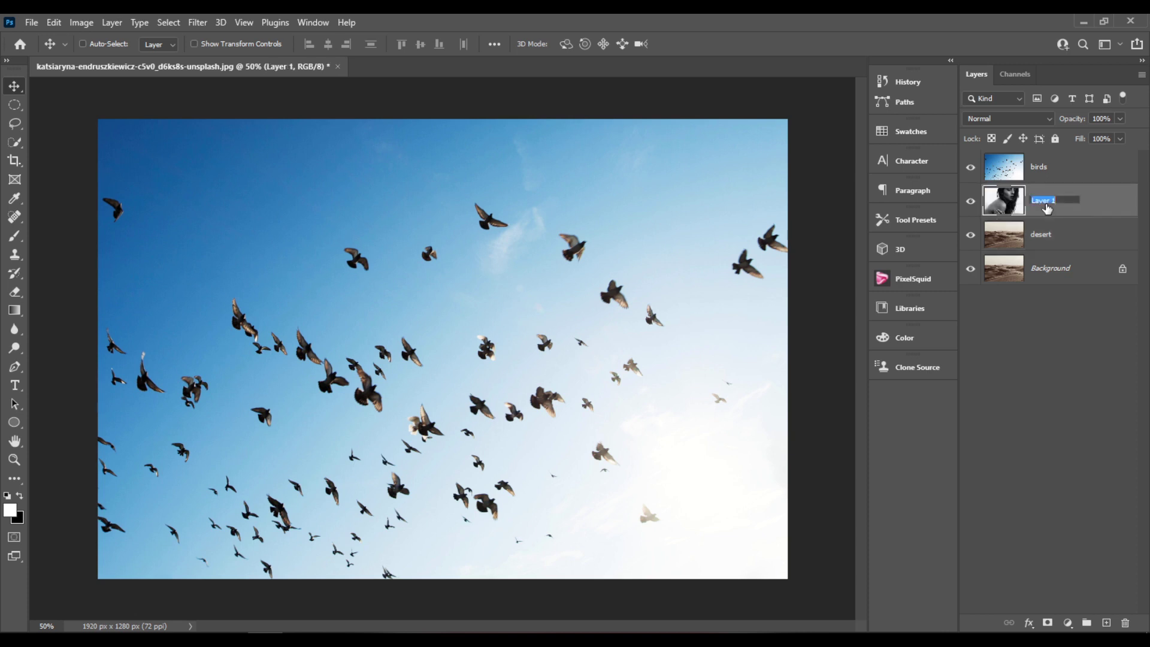
pyautogui.write('woman')
pyautogui.press('Return')
# - Set the birds layer's blend mode to Screen
pyautogui.click(1093, 173)
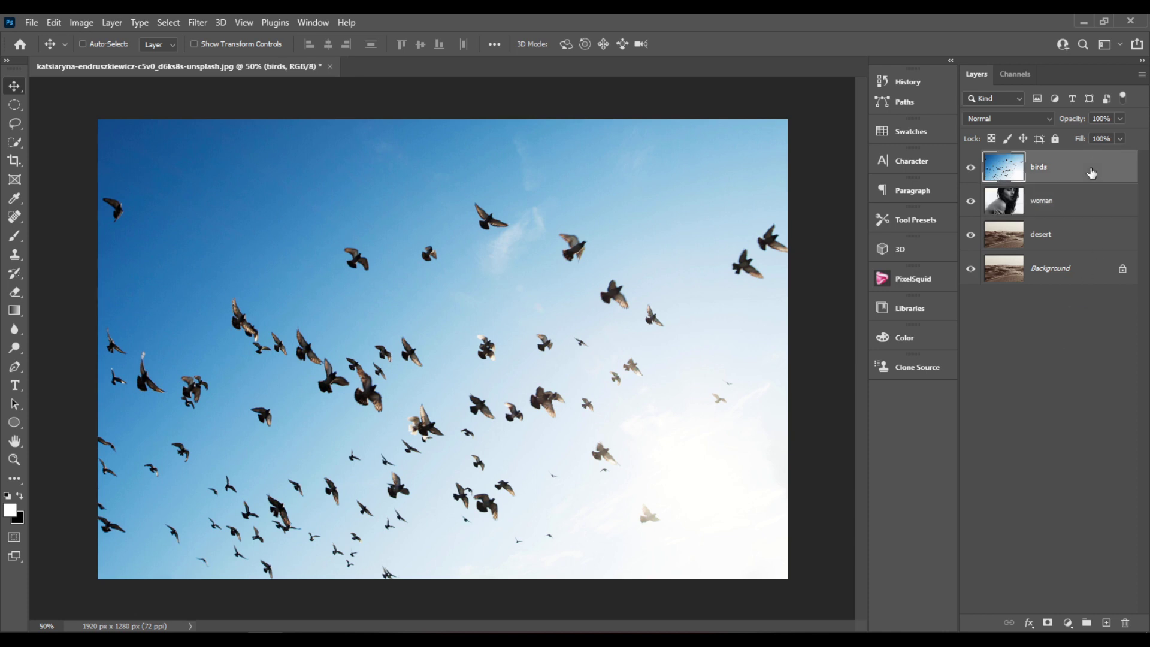
pyautogui.click(1038, 120)
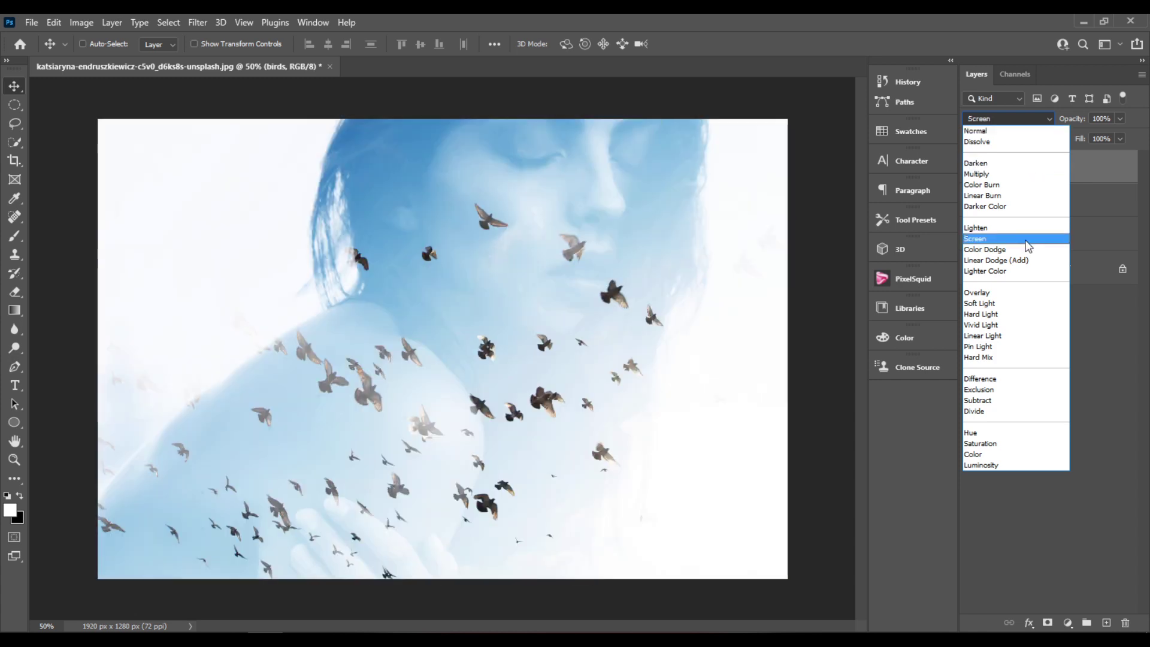
pyautogui.click(1028, 245)
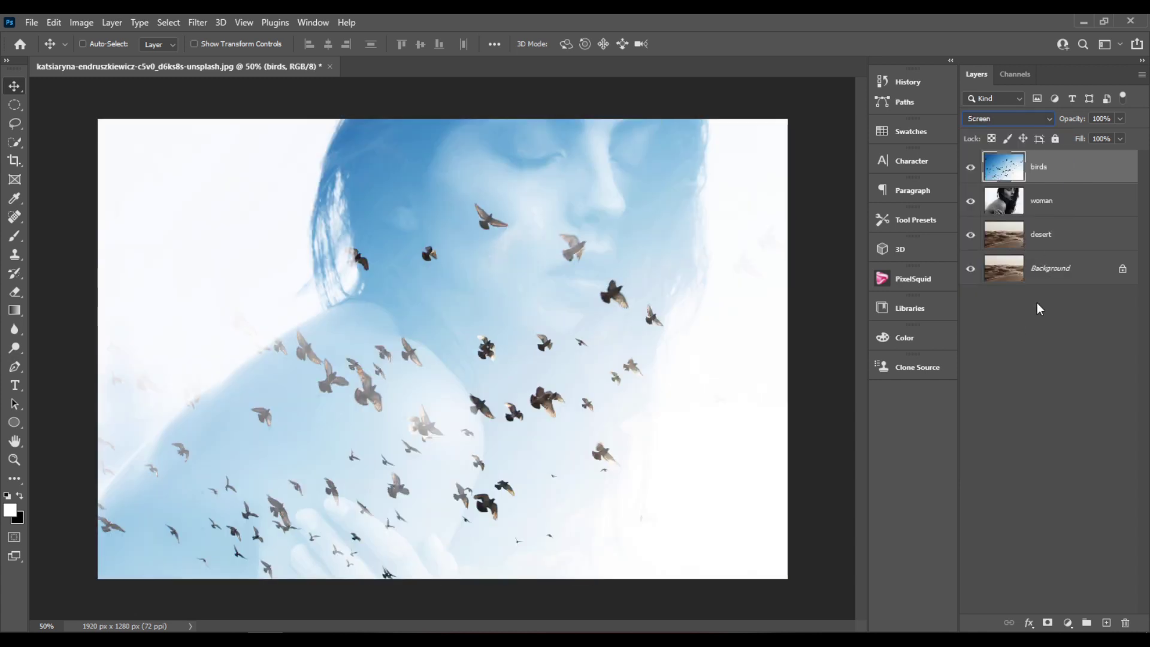
# - Duplicate the woman layer and set the woman copy to Multiply blend mode
pyautogui.click(1072, 205)
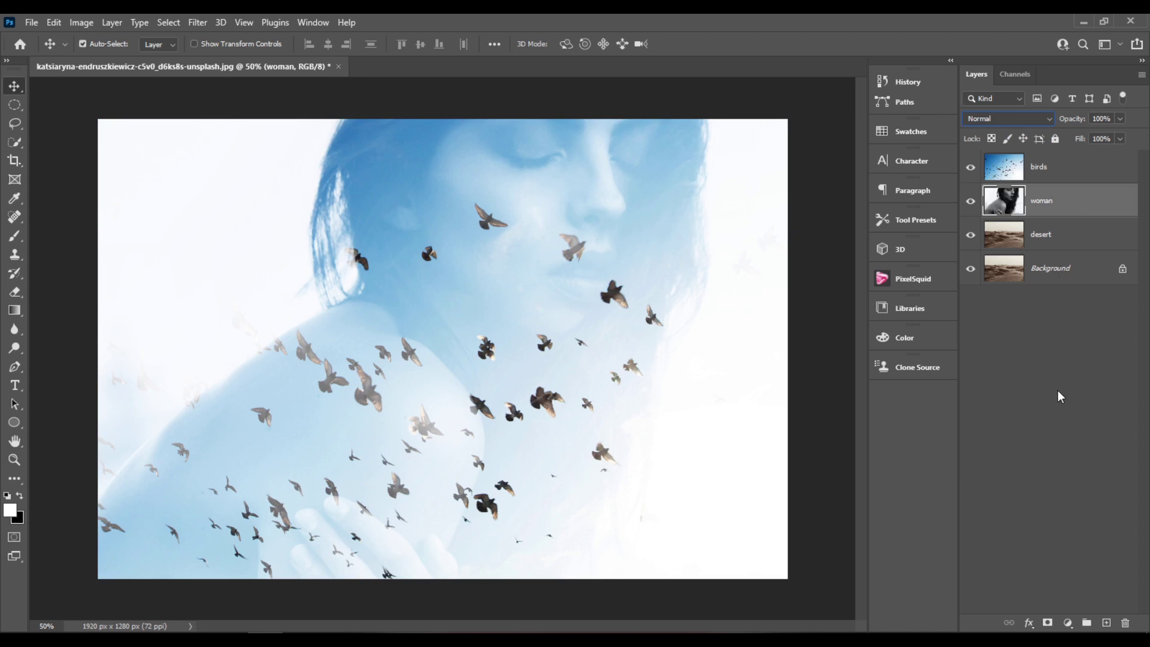
pyautogui.hotkey('ctrl', 'j')
pyautogui.click(1041, 116)
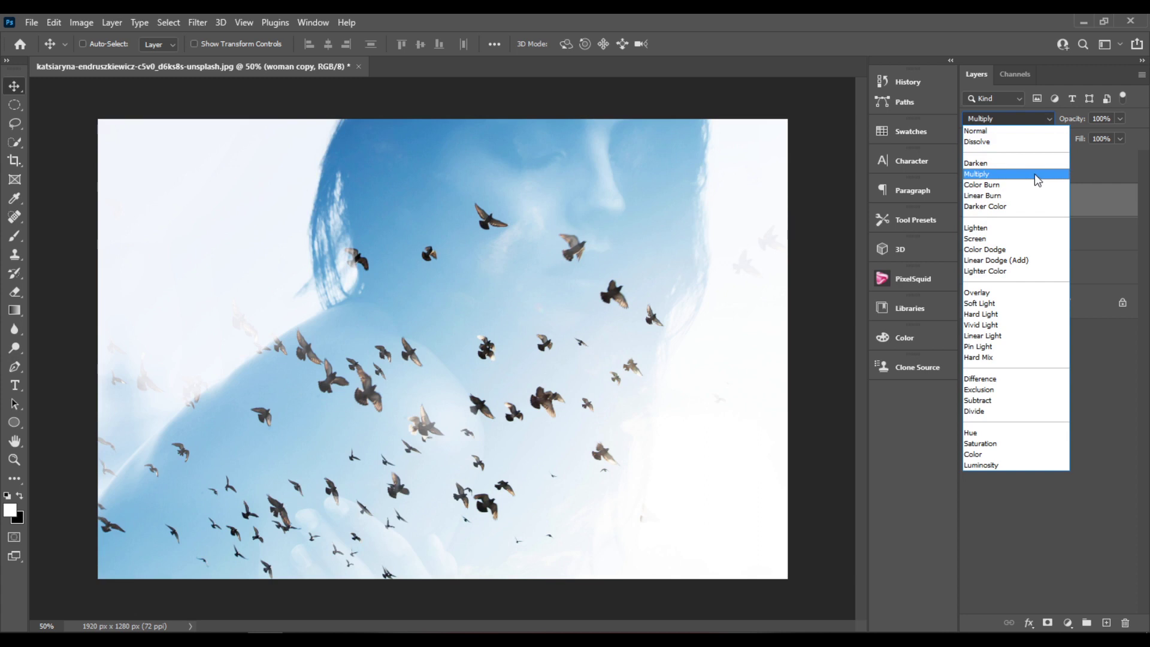
pyautogui.click(1034, 174)
pyautogui.click(1045, 176)
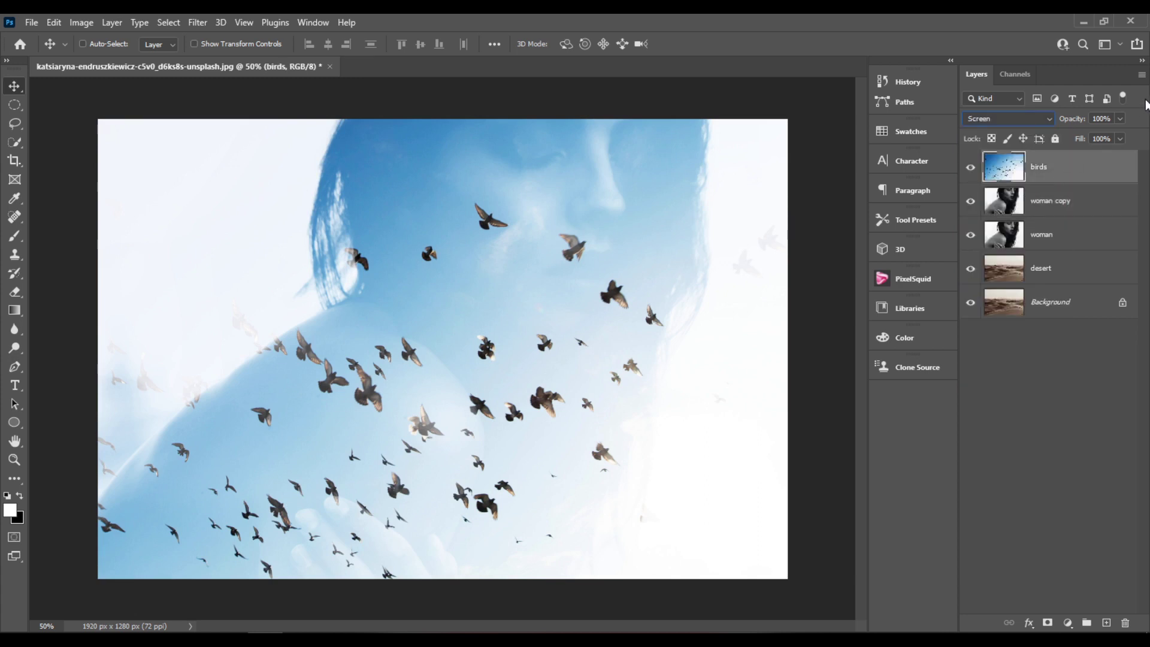
# - Lower the birds layer's fill to 47% and move the desert layer to the top of the stack
pyautogui.click(1119, 119)
pyautogui.click(1121, 135)
pyautogui.click(1120, 139)
pyautogui.moveTo(1095, 154); pyautogui.dragTo(1086, 154)
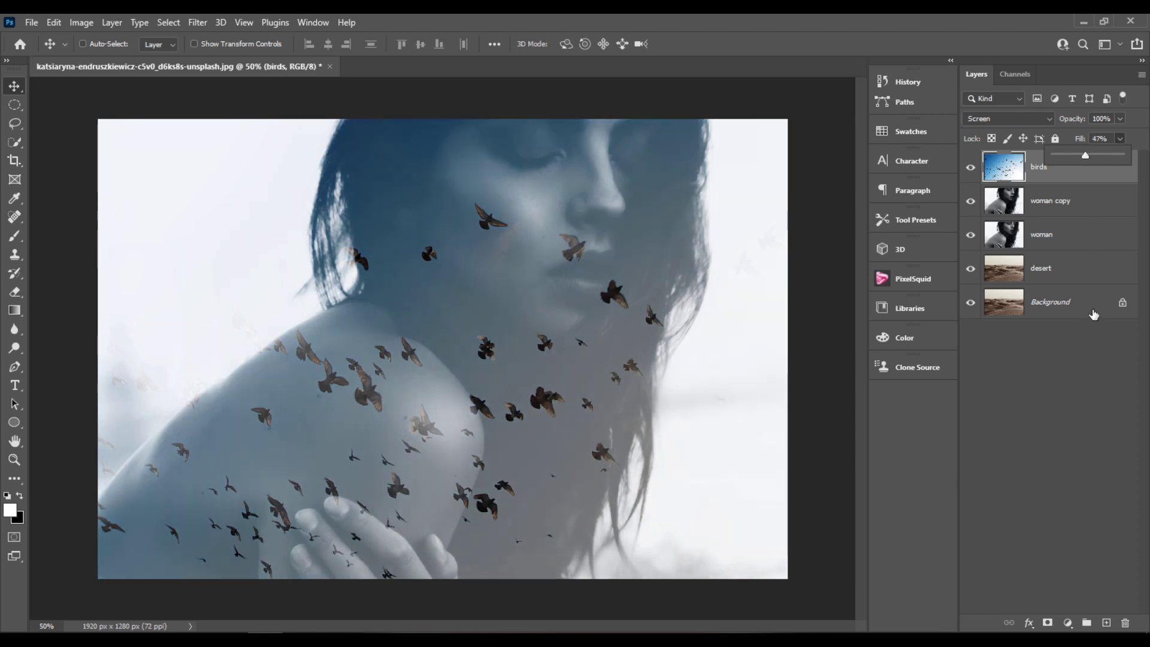
pyautogui.click(1077, 276)
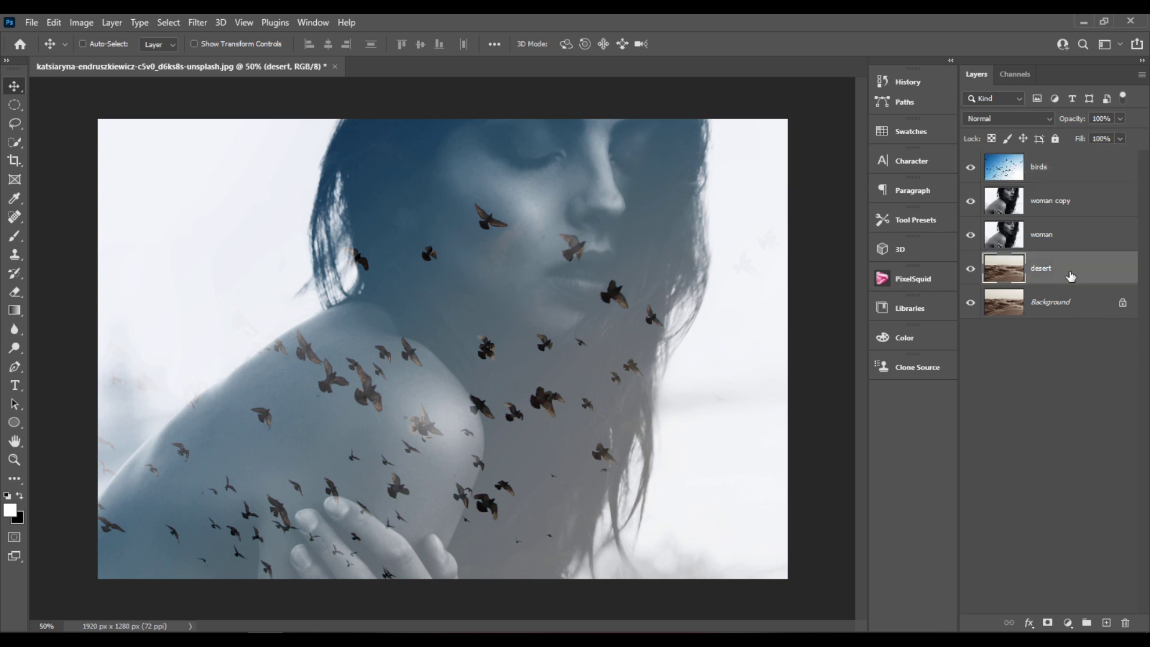
pyautogui.moveTo(1070, 275); pyautogui.dragTo(1088, 156)
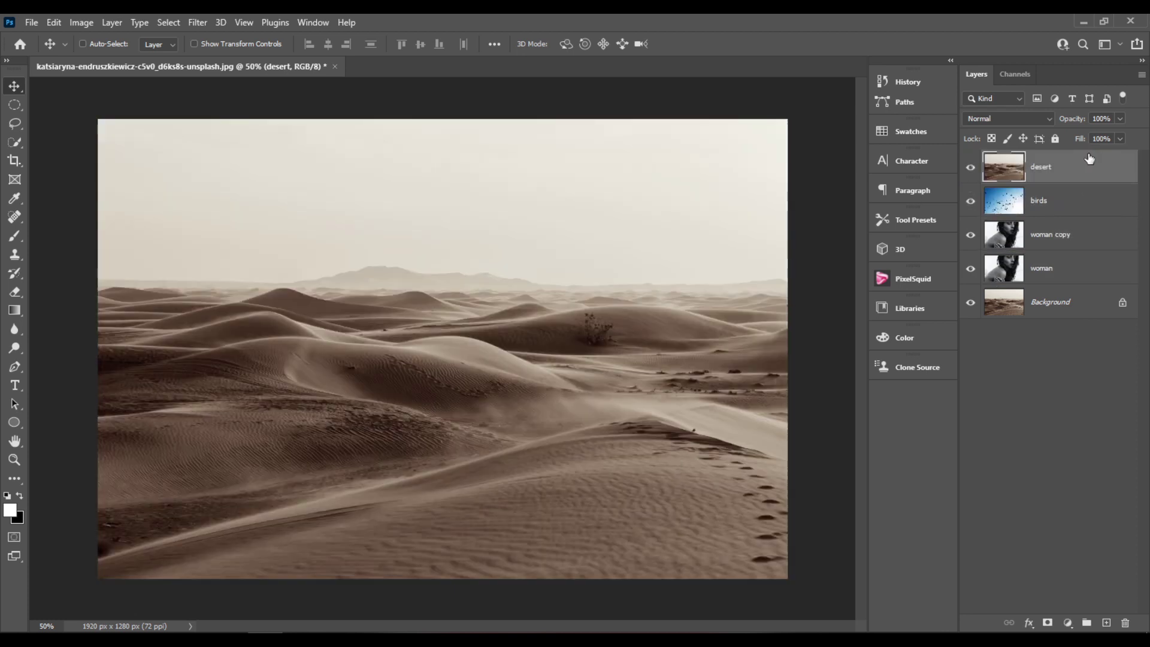
# - Set the desert layer's blend mode to Overlay
pyautogui.click(1027, 120)
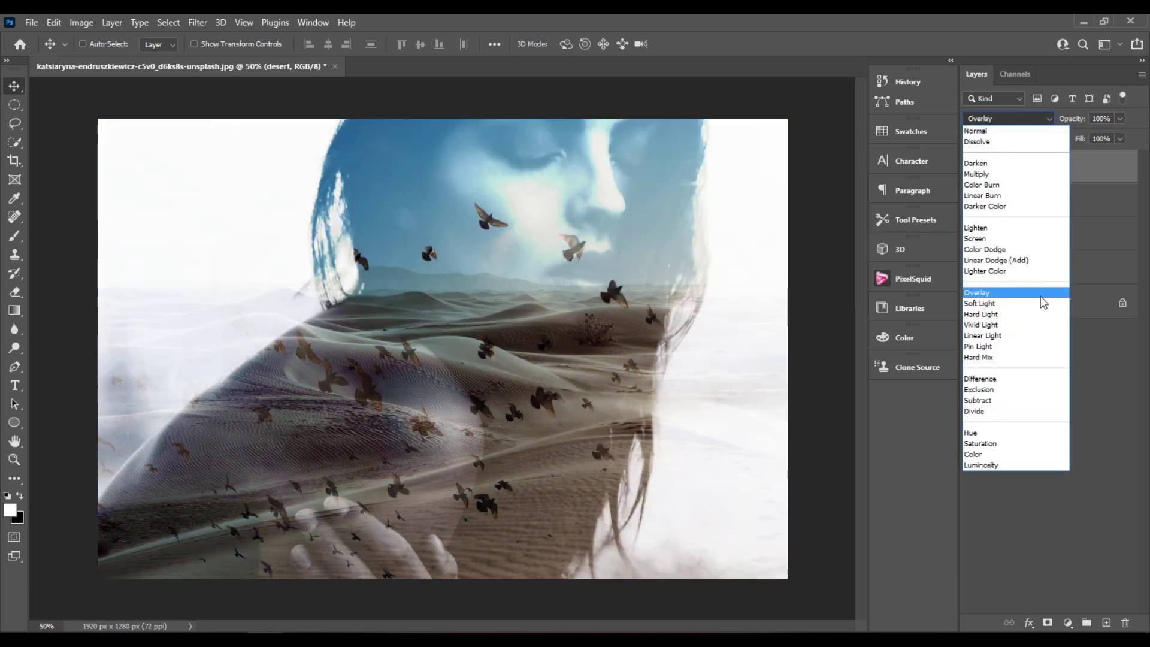
pyautogui.click(1042, 299)
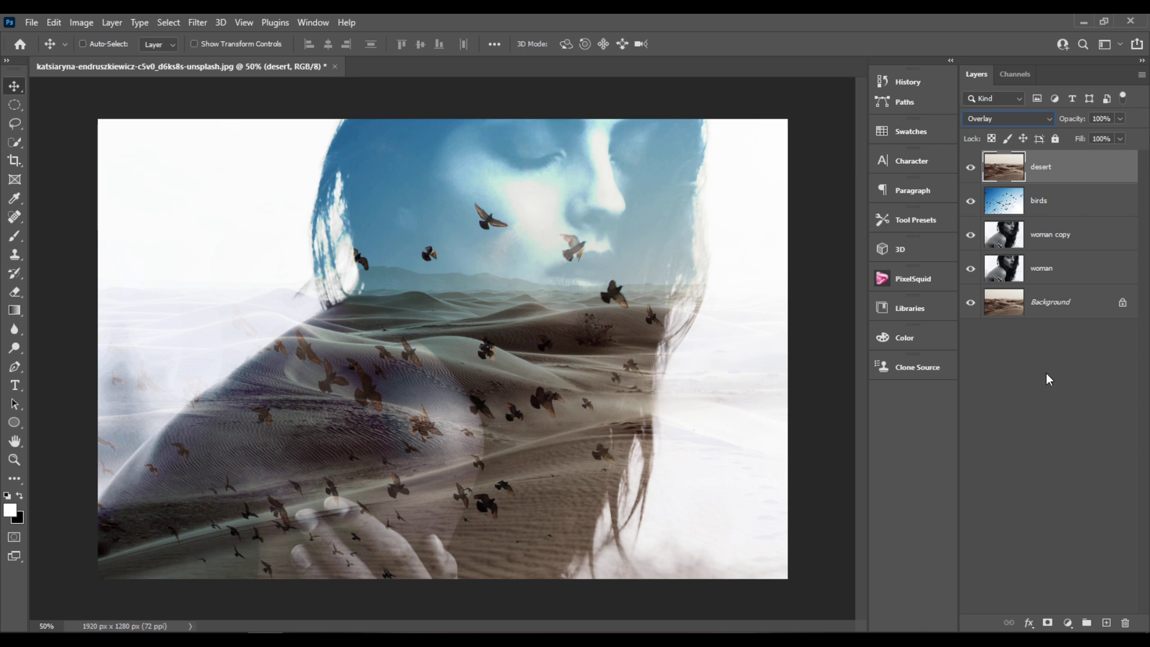
# - Add a Levels adjustment layer with input levels 63, 1.30 and 255
pyautogui.click(1068, 623)
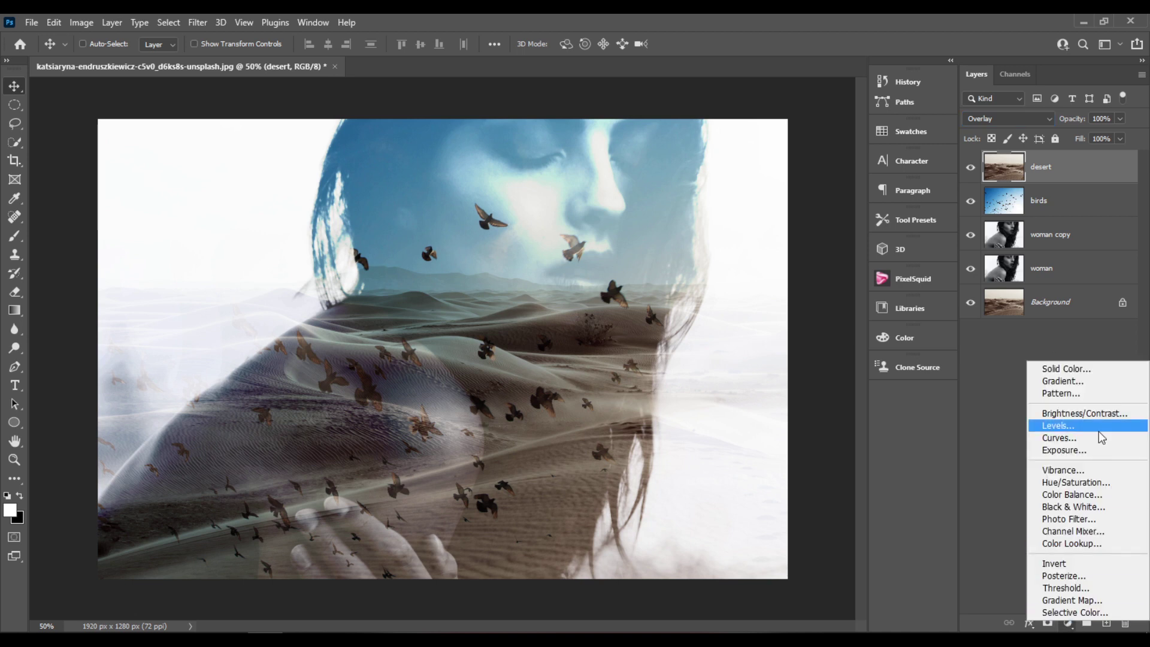
pyautogui.click(1098, 430)
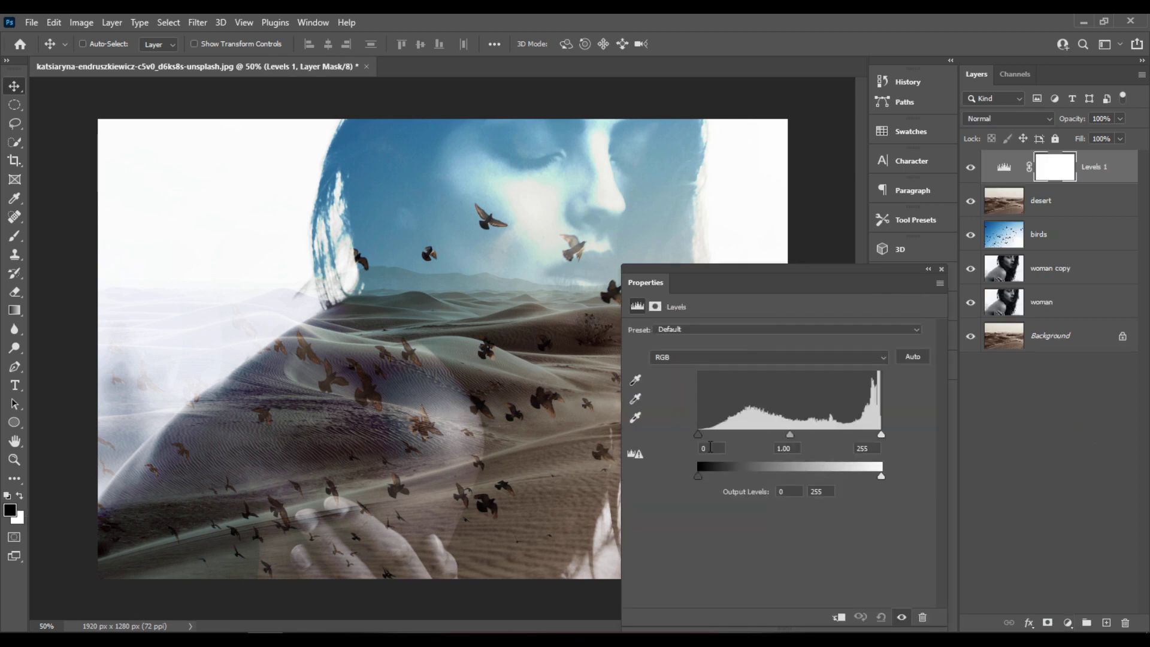
pyautogui.moveTo(701, 435); pyautogui.dragTo(743, 436)
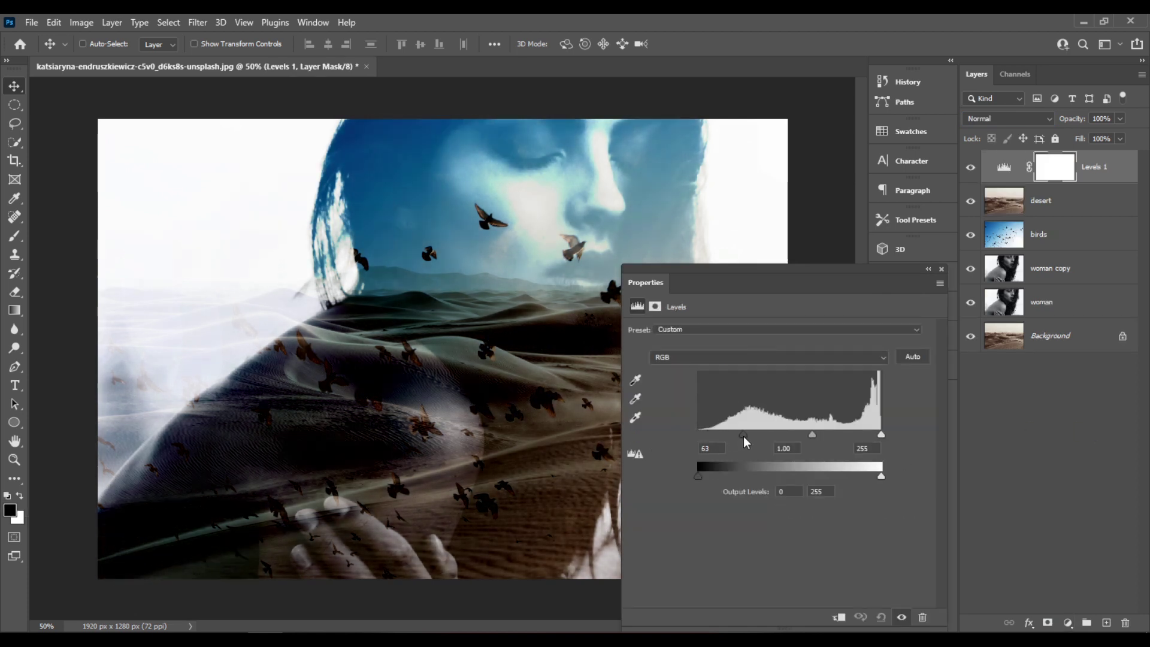
pyautogui.moveTo(770, 268); pyautogui.dragTo(865, 159)
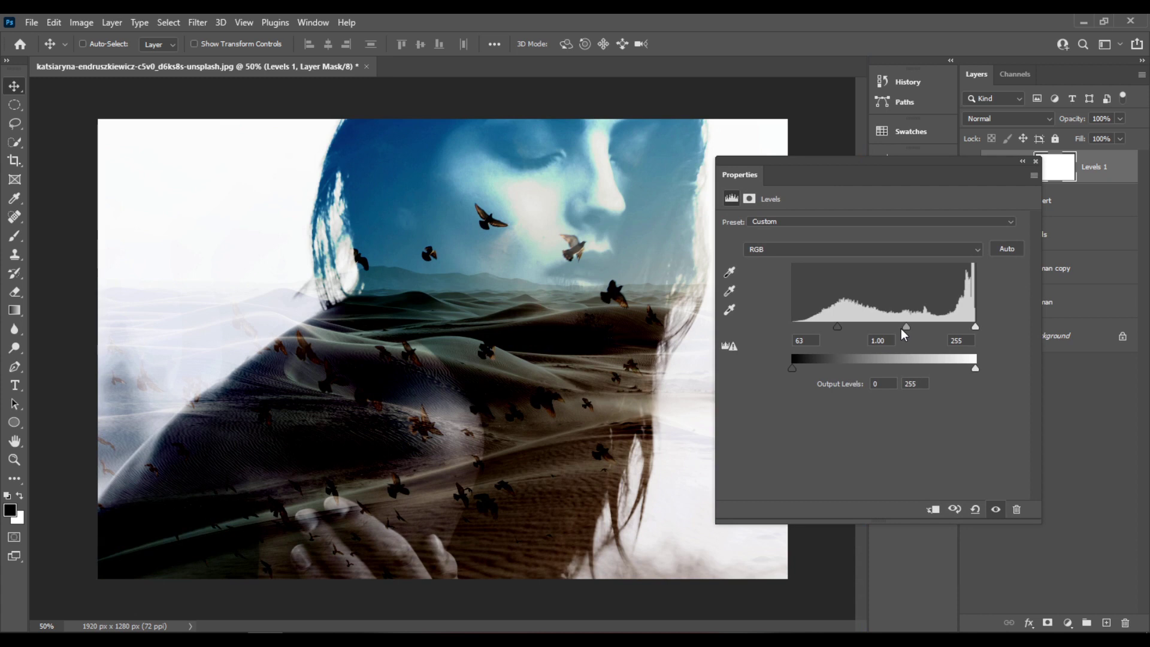
pyautogui.moveTo(902, 328)
pyautogui.mouseDown()
pyautogui.moveTo(887, 331)
pyautogui.moveTo(897, 340)
pyautogui.mouseUp()
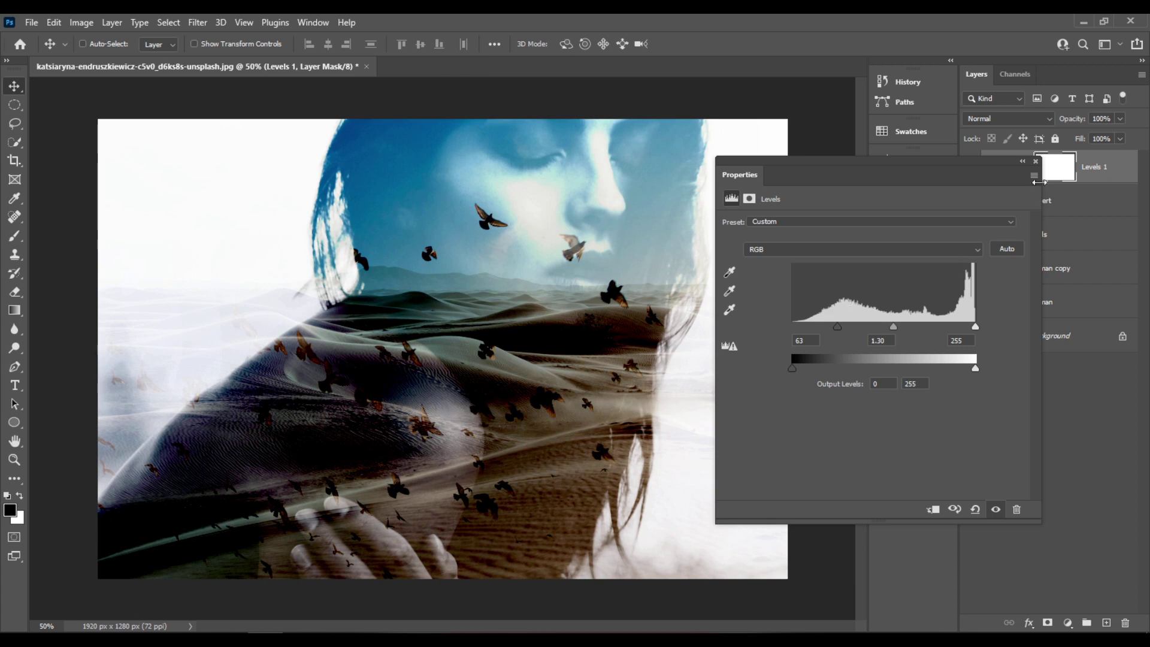
pyautogui.click(1037, 162)
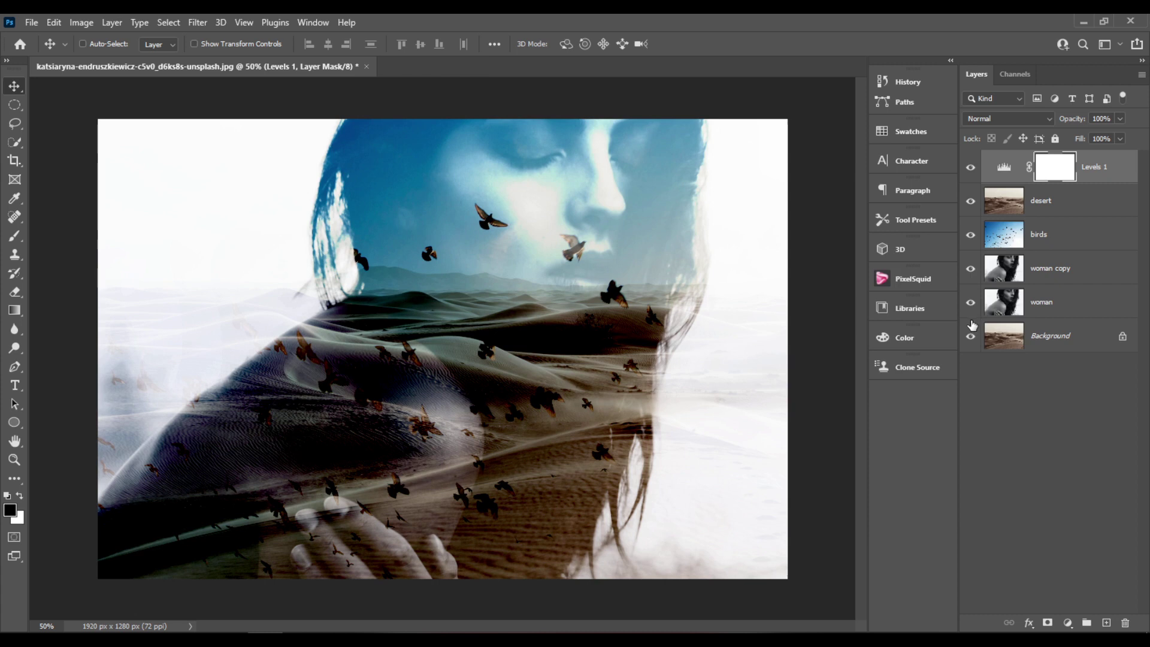
# - Duplicate the birds layer as 'birds copy' above Levels 1, keeping Screen mode at 47% fill
pyautogui.click(1056, 239)
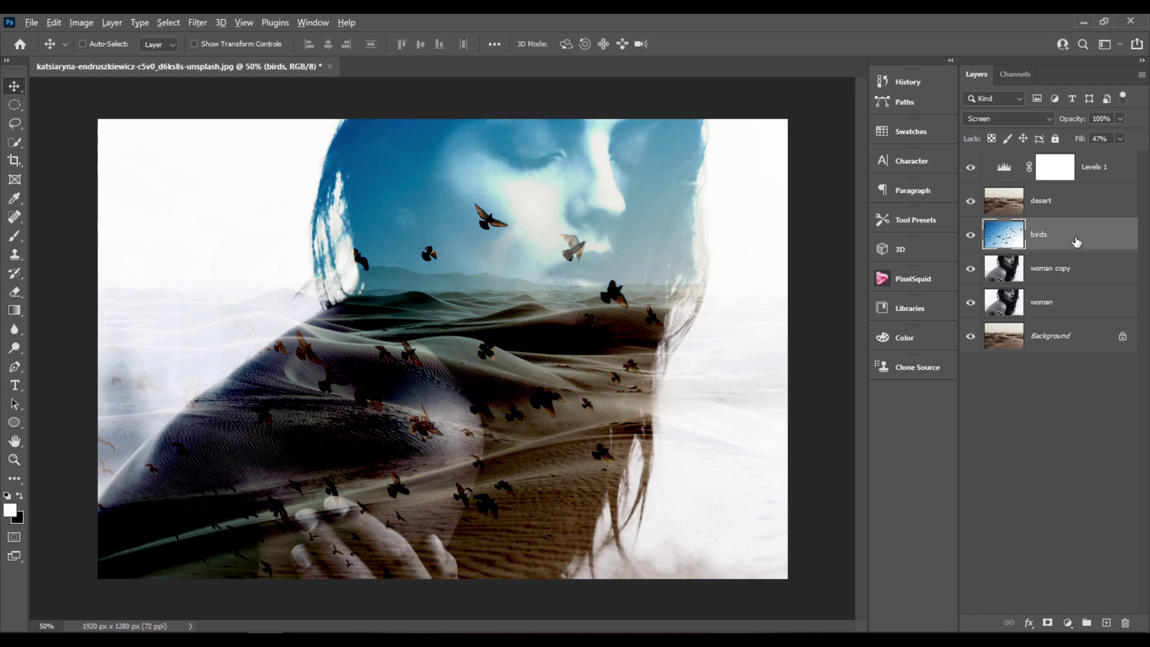
pyautogui.moveTo(1076, 241); pyautogui.dragTo(1088, 155)
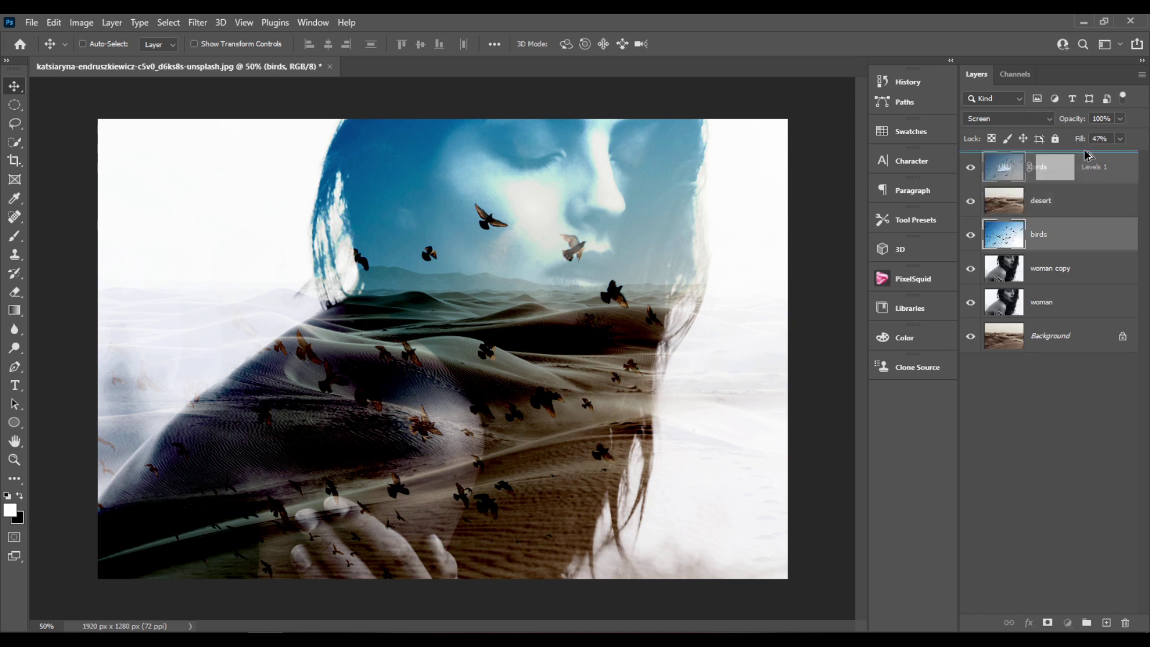
pyautogui.moveTo(1088, 155); pyautogui.dragTo(1086, 151)
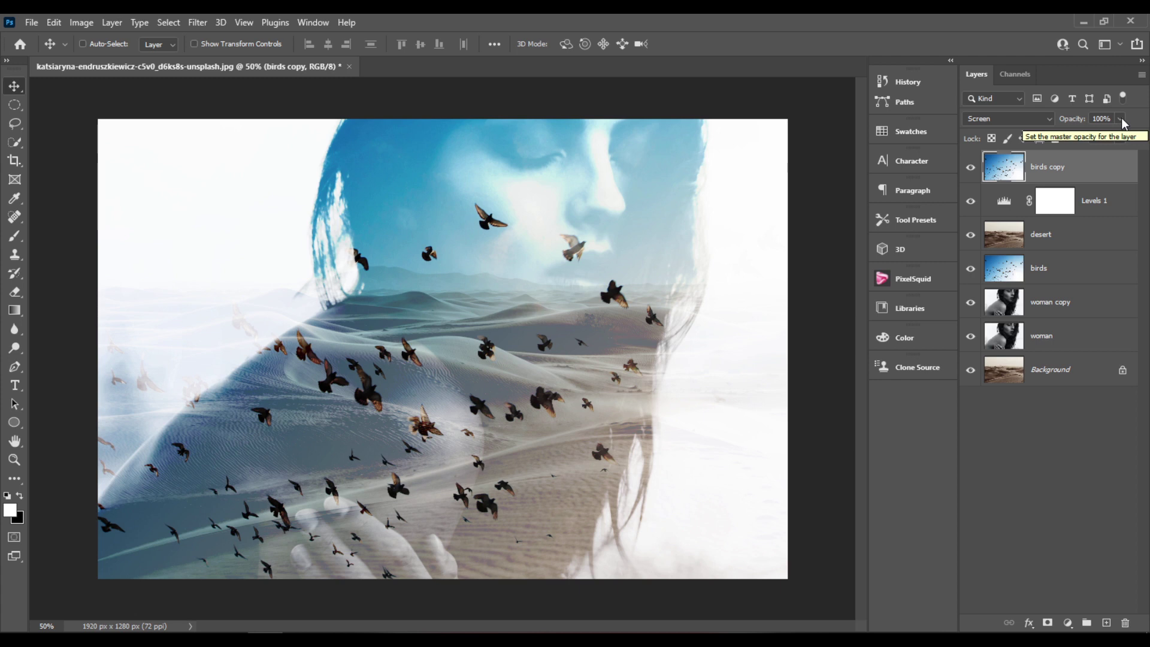
pyautogui.click(1070, 245)
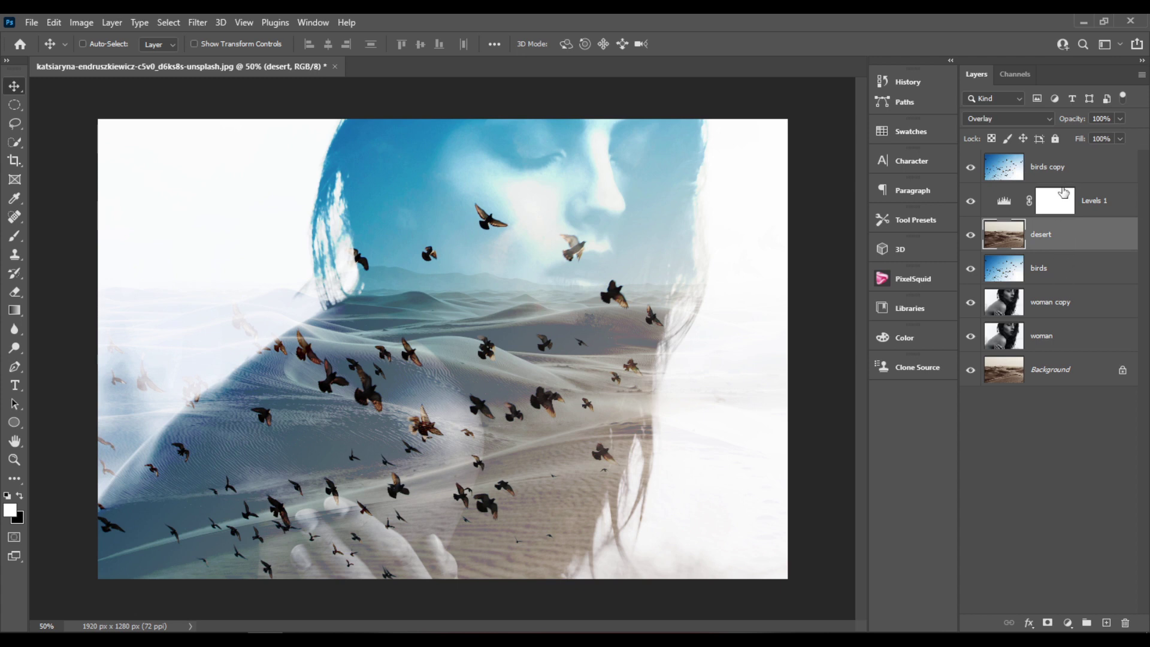
pyautogui.click(1079, 162)
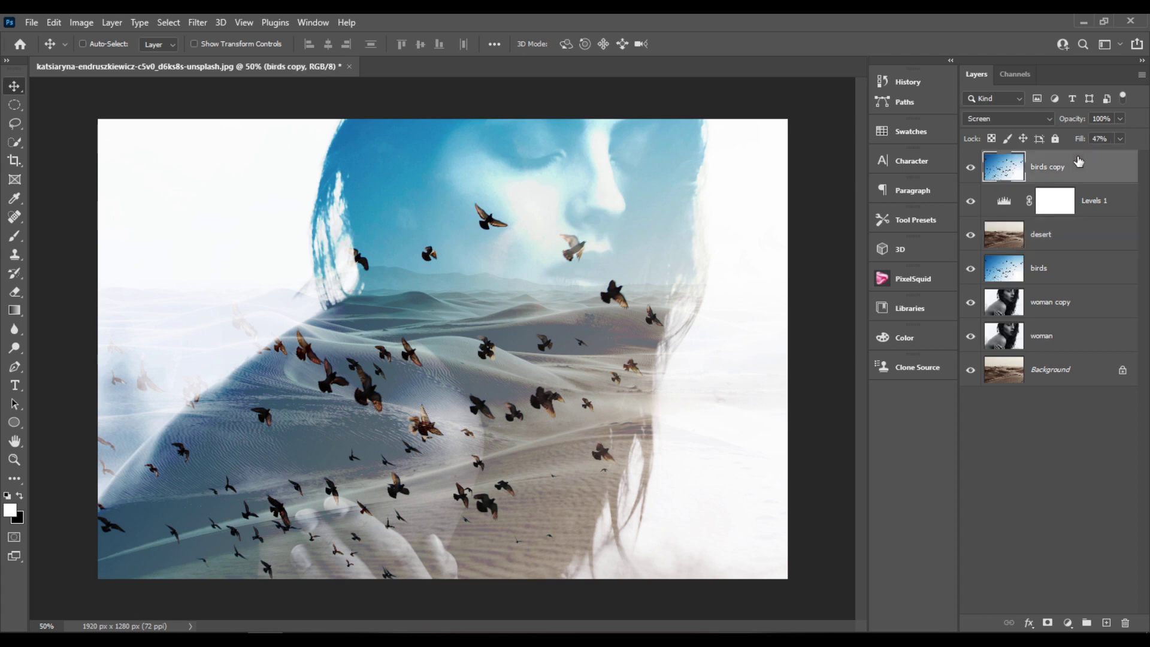
pyautogui.click(1079, 309)
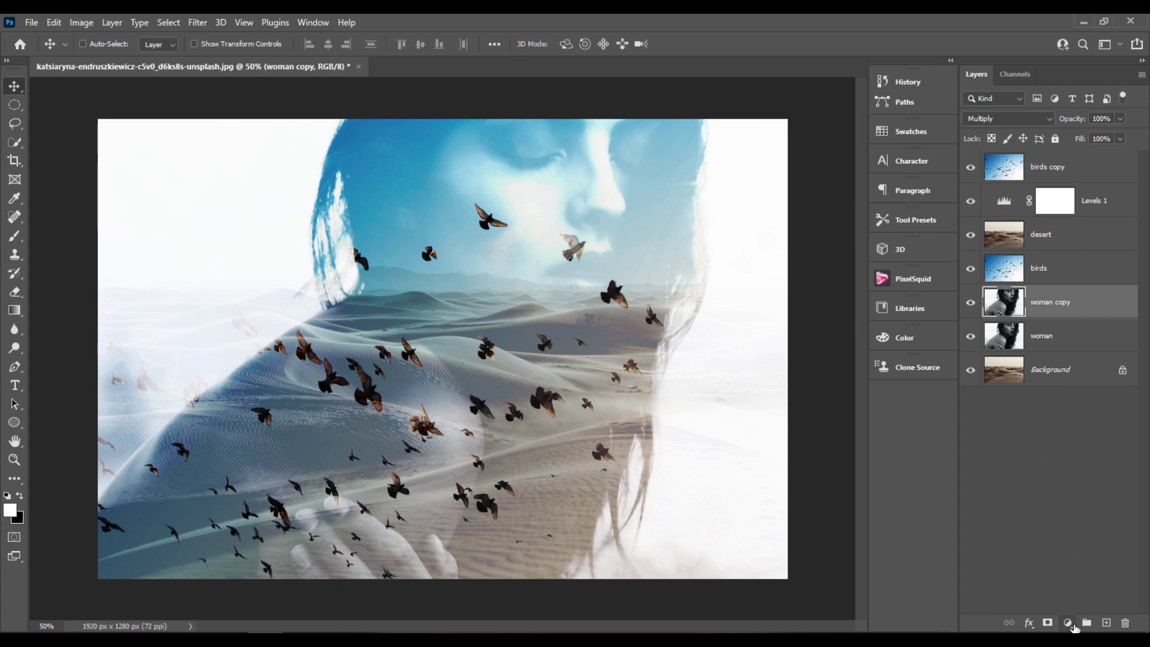
# - Add a Levels adjustment above woman copy and apply the Increase Contrast 2 preset
pyautogui.click(1068, 624)
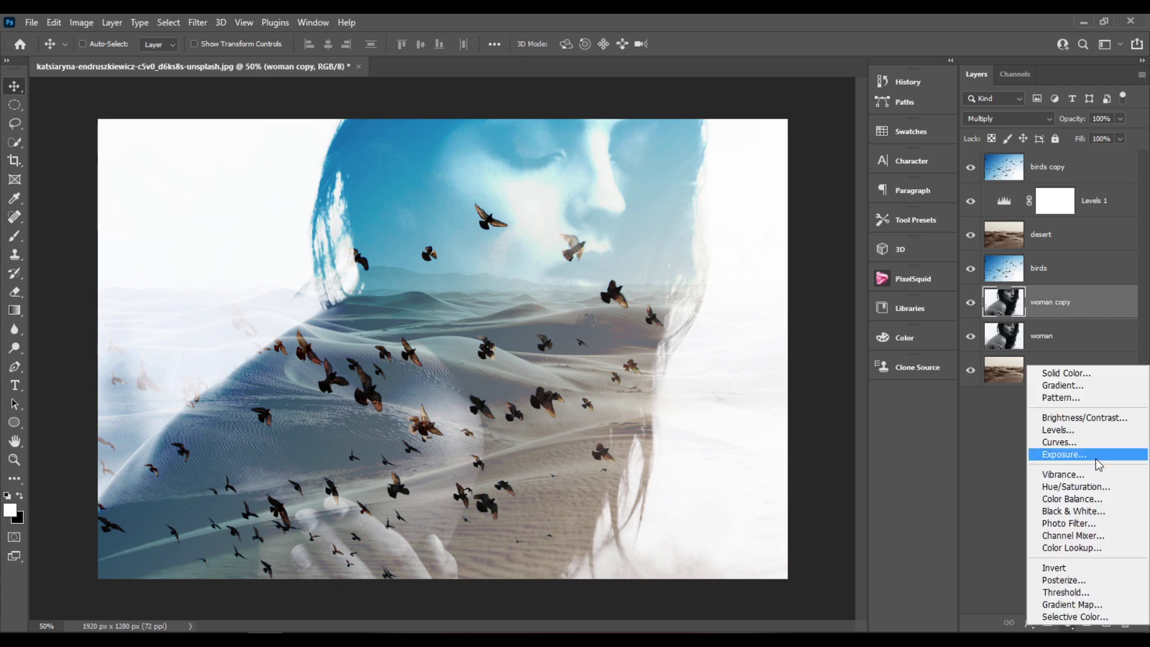
pyautogui.click(1086, 434)
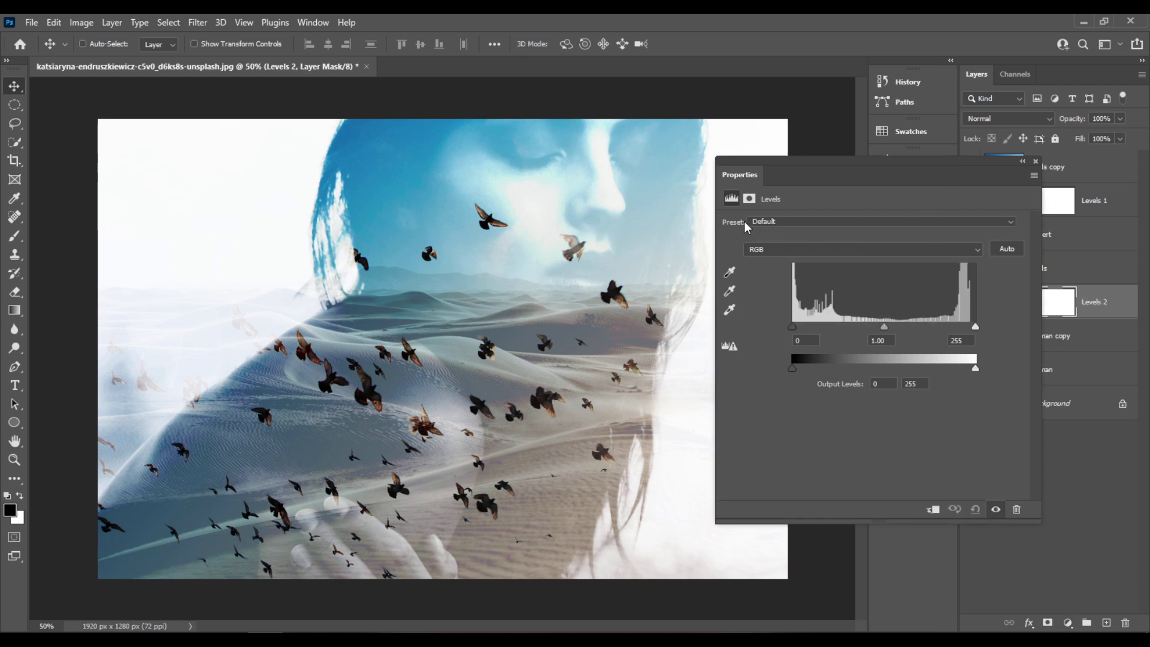
pyautogui.click(776, 223)
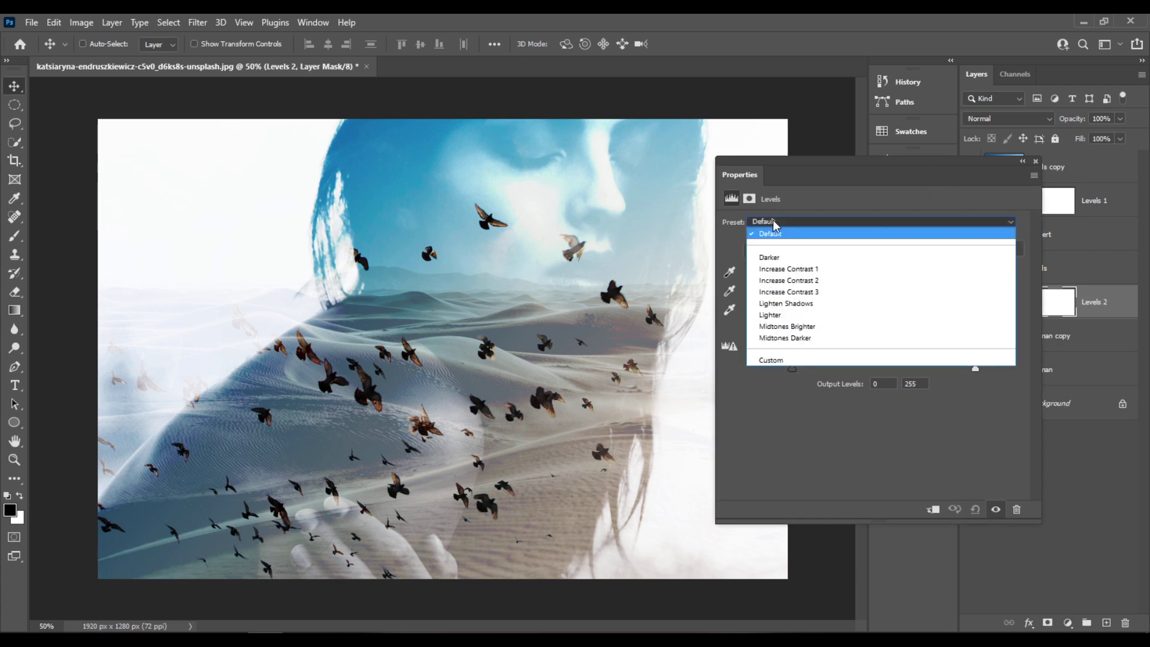
pyautogui.click(831, 280)
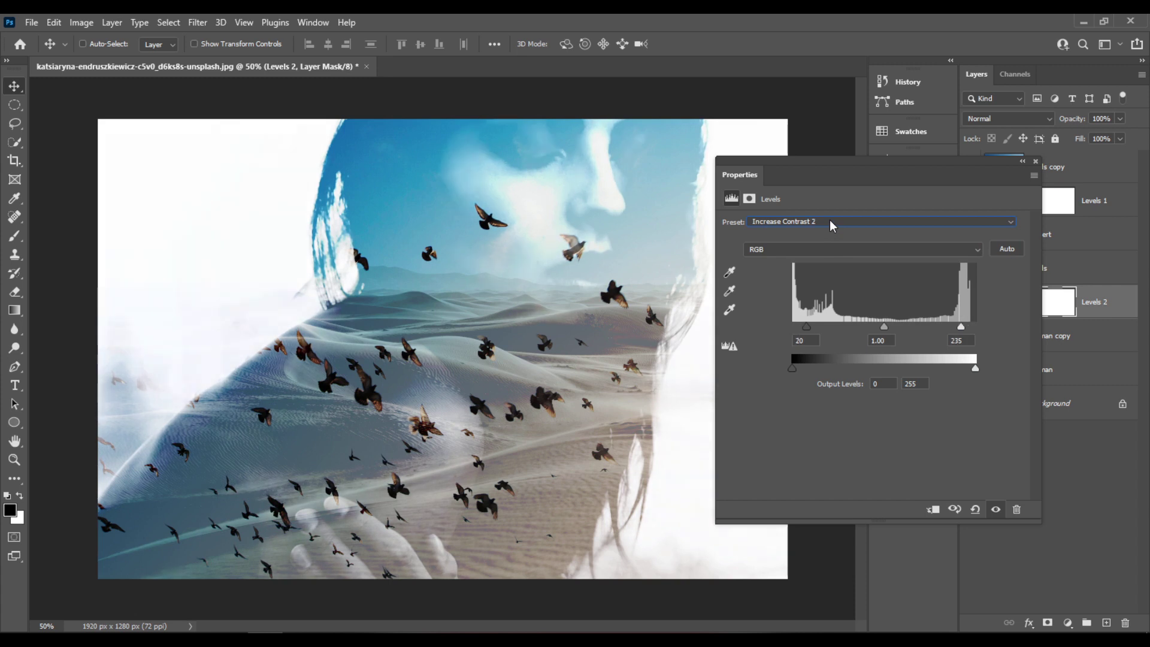
# - Set the Levels 2 input sliders to 10, 1.35 and 124
pyautogui.scroll(-1, 833, 226)
pyautogui.scroll(2, 833, 226)
pyautogui.moveTo(968, 328); pyautogui.dragTo(906, 345)
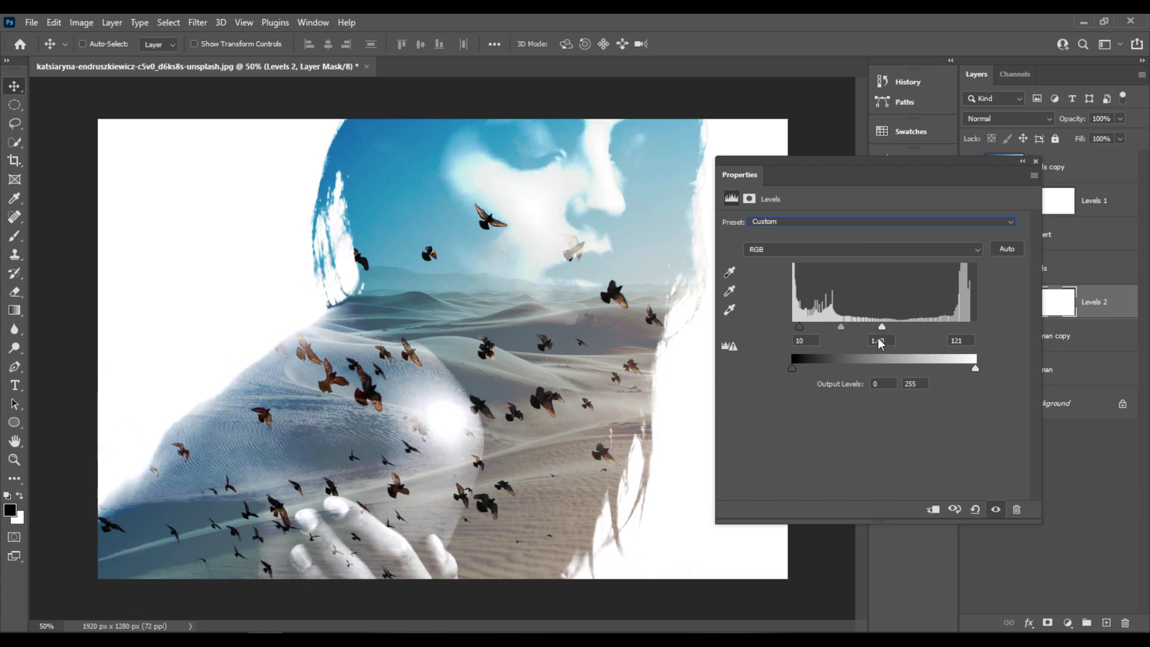
pyautogui.moveTo(880, 343)
pyautogui.mouseDown()
pyautogui.moveTo(866, 342)
pyautogui.moveTo(882, 342)
pyautogui.mouseUp()
pyautogui.moveTo(839, 333)
pyautogui.mouseDown()
pyautogui.moveTo(859, 331)
pyautogui.moveTo(834, 332)
pyautogui.mouseUp()
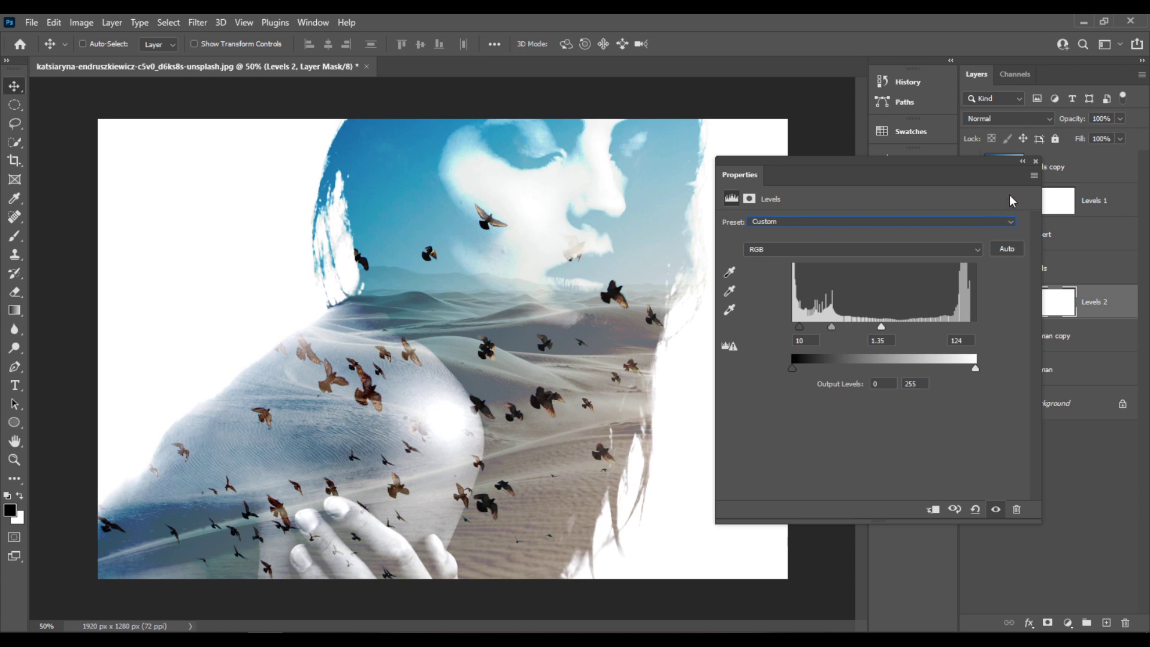
pyautogui.click(1039, 163)
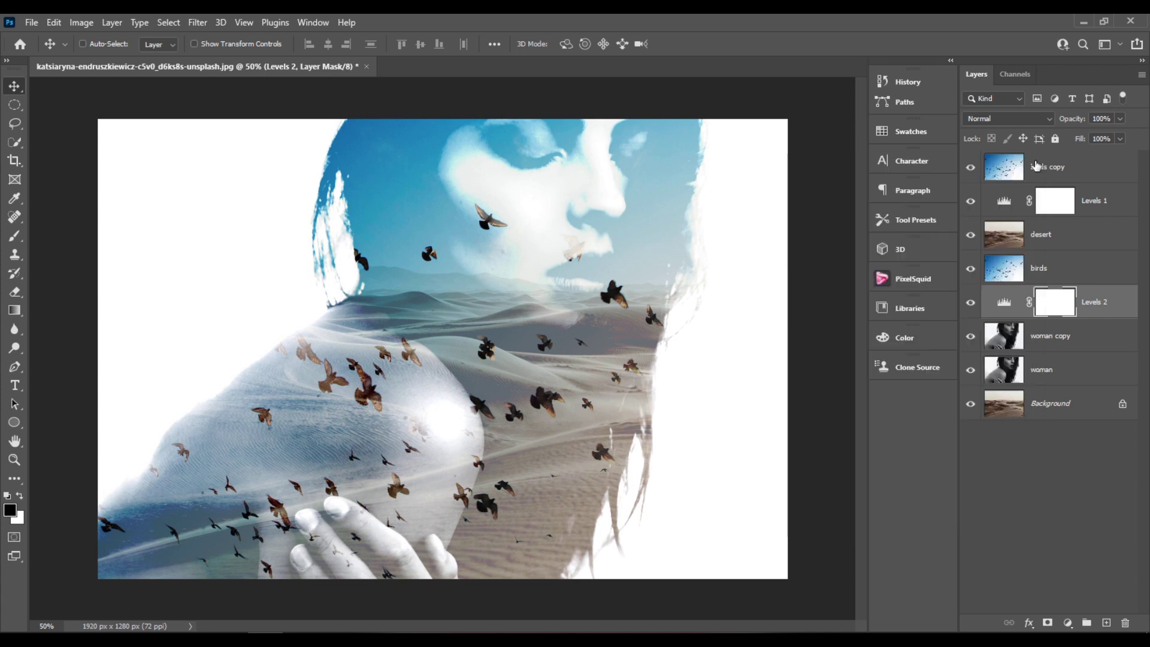
# - Reduce the Levels 2 adjustment layer's opacity to about 48%
pyautogui.click(1118, 120)
pyautogui.click(1098, 135)
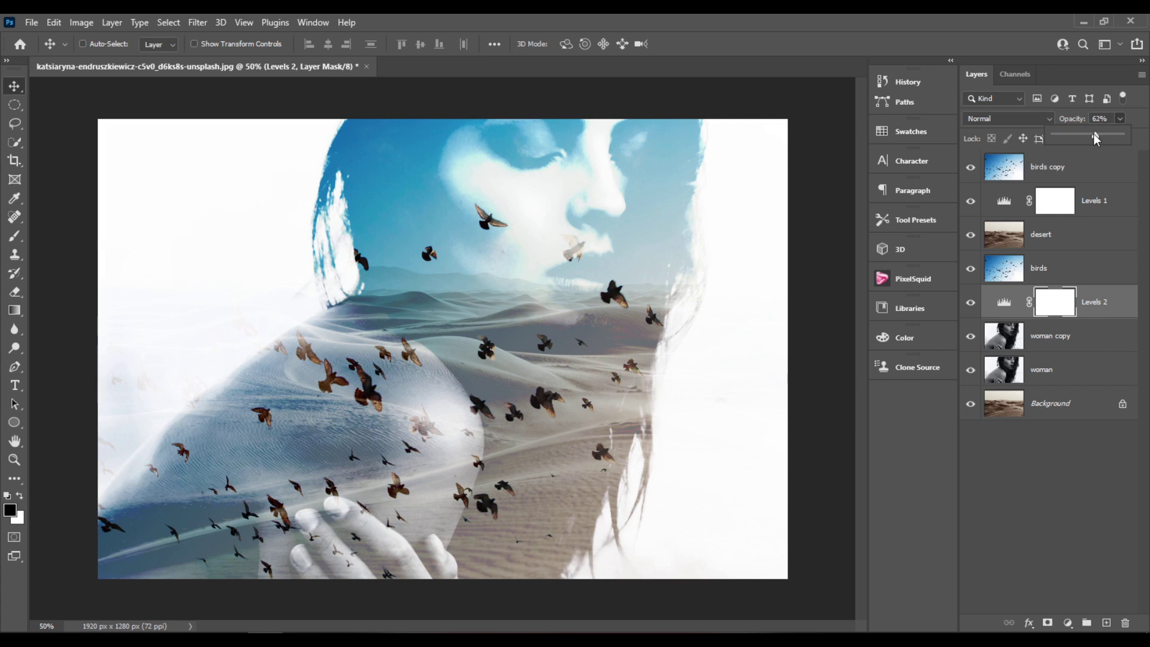
pyautogui.moveTo(1086, 134); pyautogui.dragTo(1067, 134)
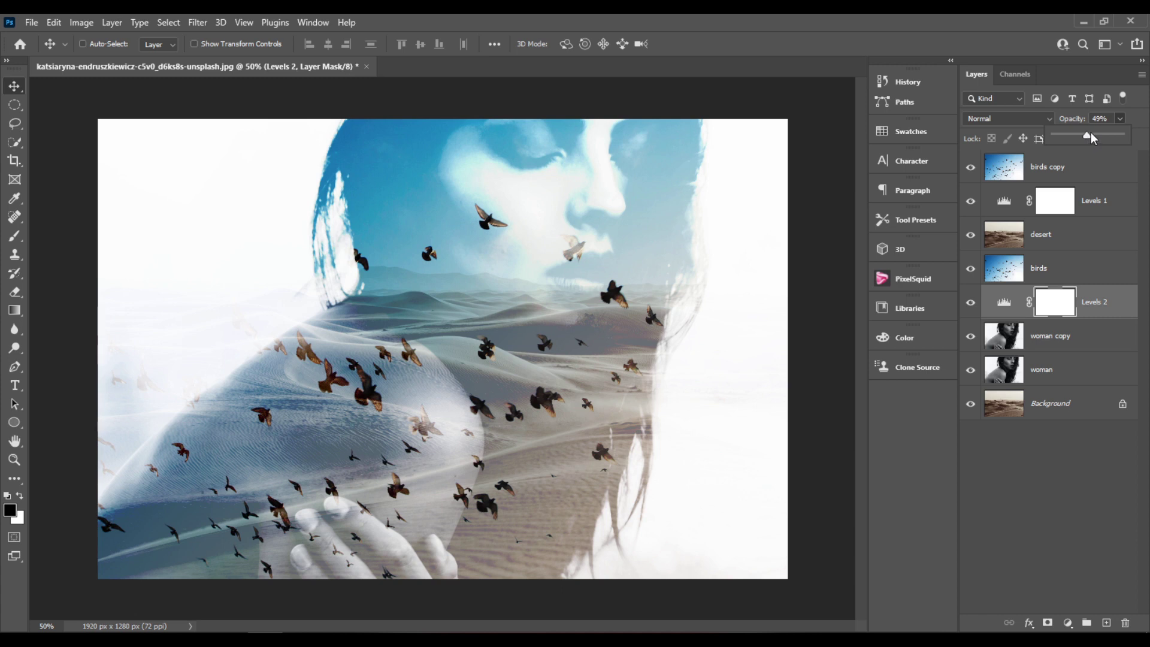
pyautogui.click(1092, 135)
pyautogui.click(1095, 492)
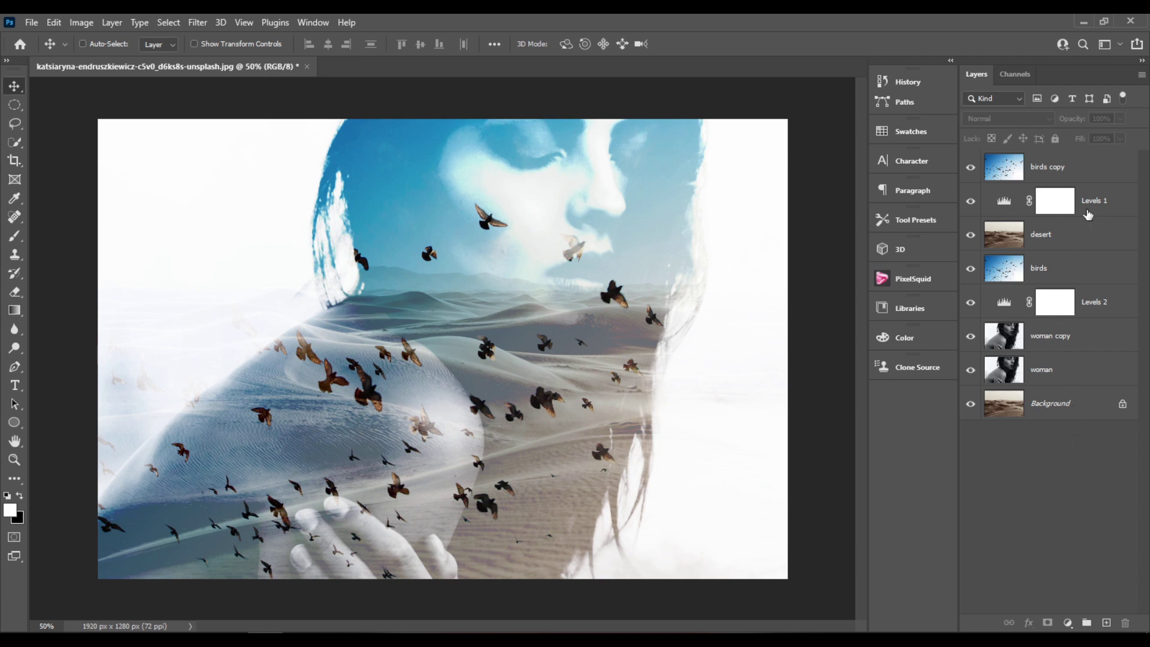
pyautogui.click(1085, 173)
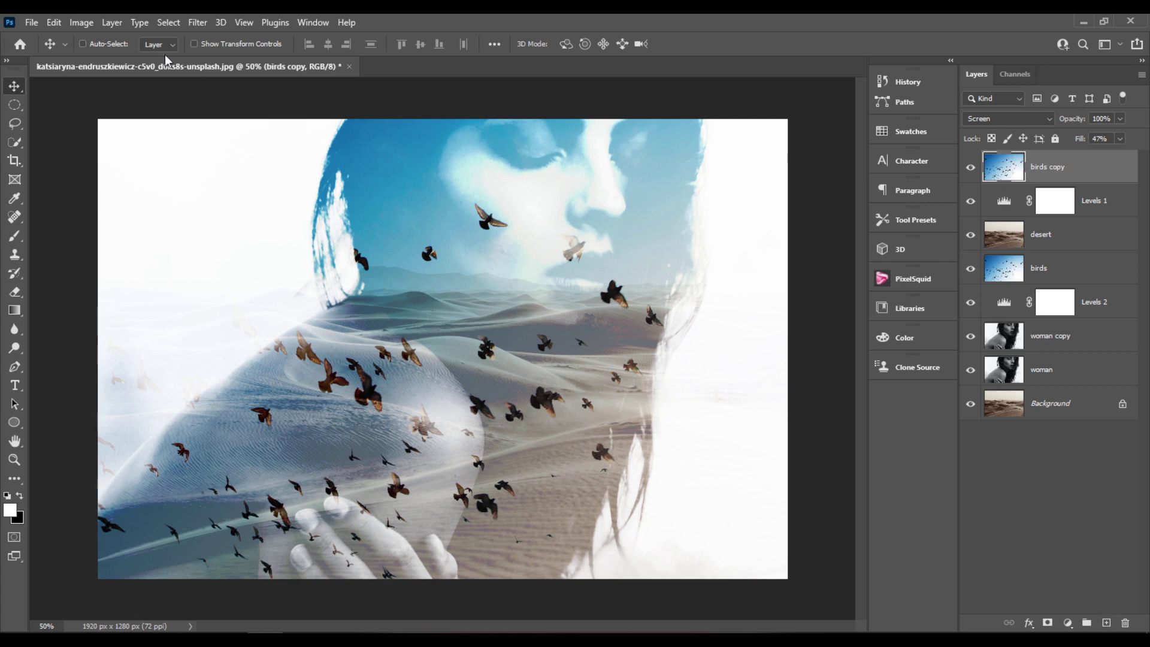
# - Create a new empty Layer 1 at the top of the layer stack
pyautogui.click(116, 23)
pyautogui.moveTo(133, 41)
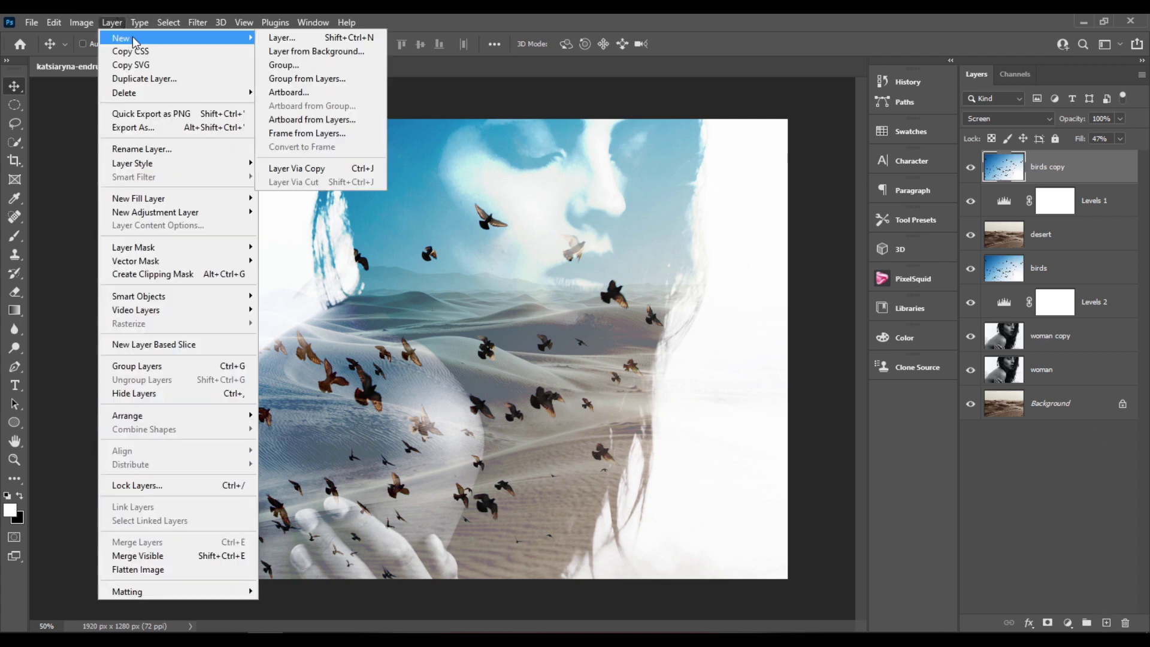
pyautogui.click(275, 37)
pyautogui.click(699, 199)
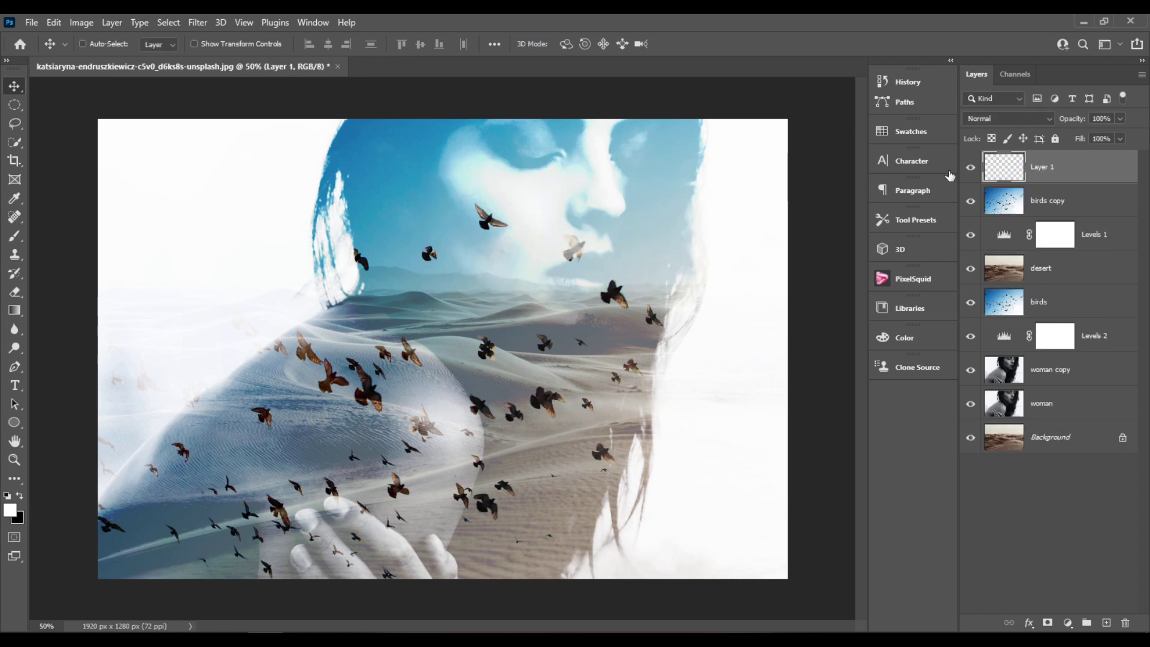
# - Stamp the visible composite into Layer 1 using Apply Image in Multiply mode
pyautogui.click(83, 25)
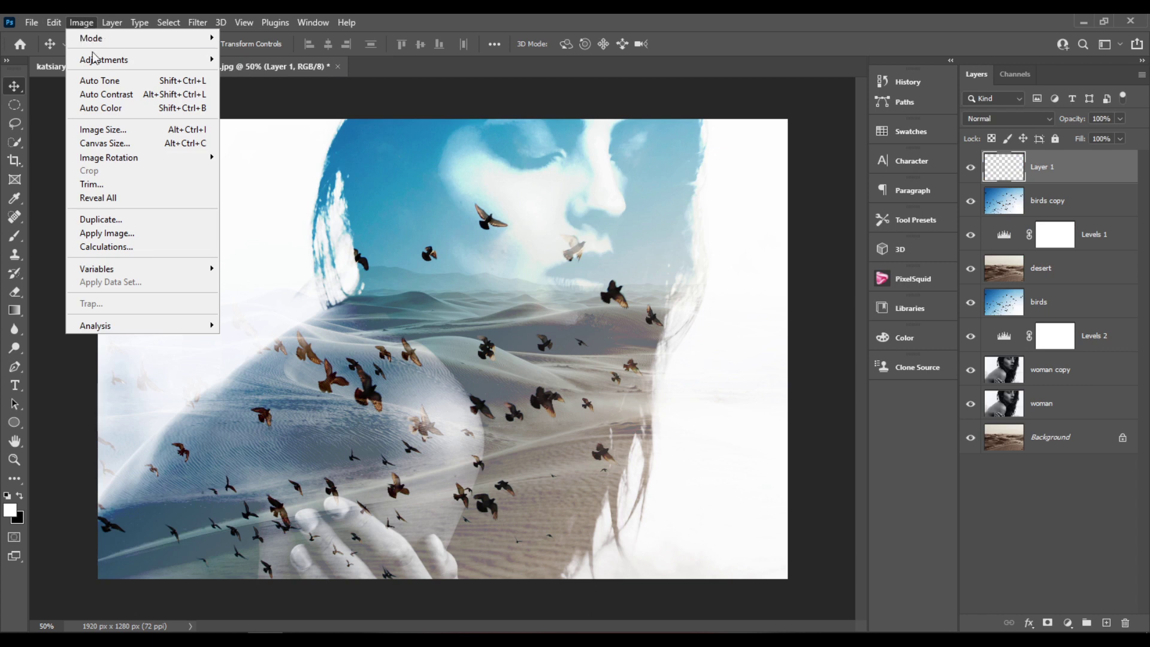
pyautogui.click(131, 234)
pyautogui.click(713, 175)
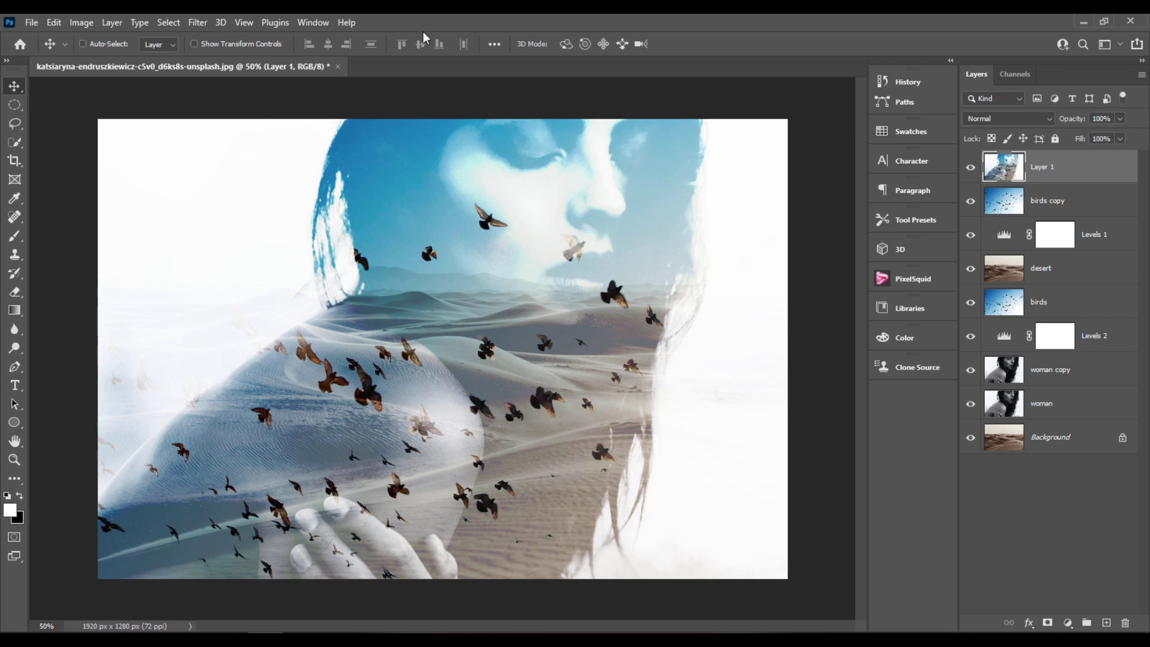
pyautogui.click(197, 23)
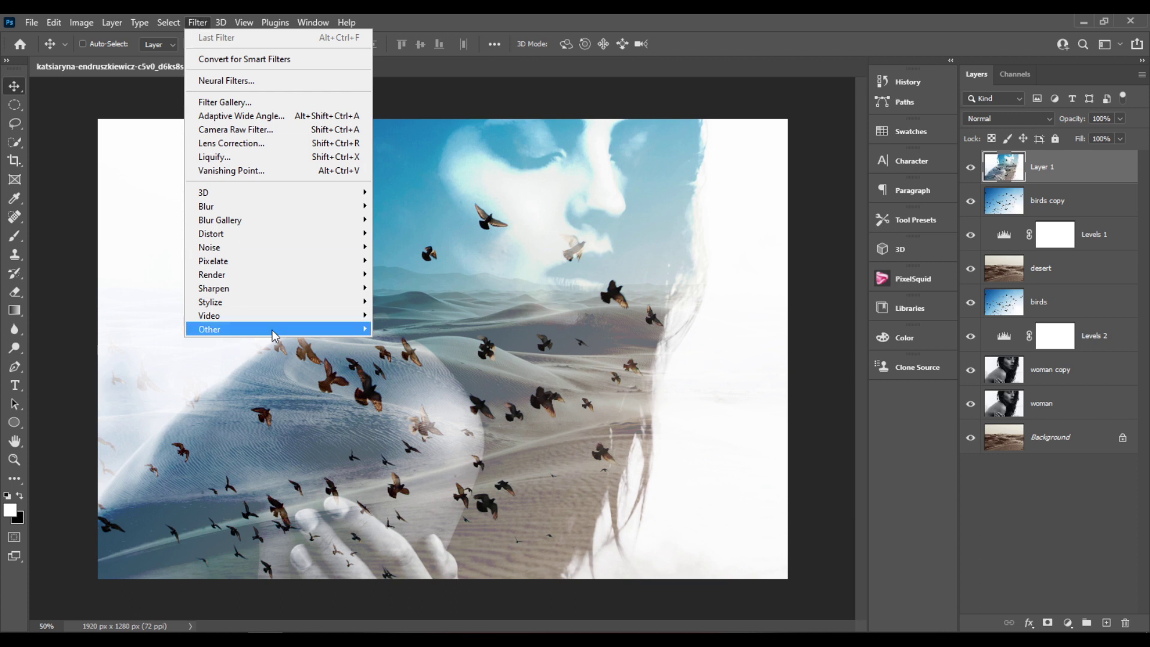
# - Apply Filter > Other > High Pass to Layer 1 with a radius of 7 pixels
pyautogui.moveTo(343, 333)
pyautogui.click(405, 342)
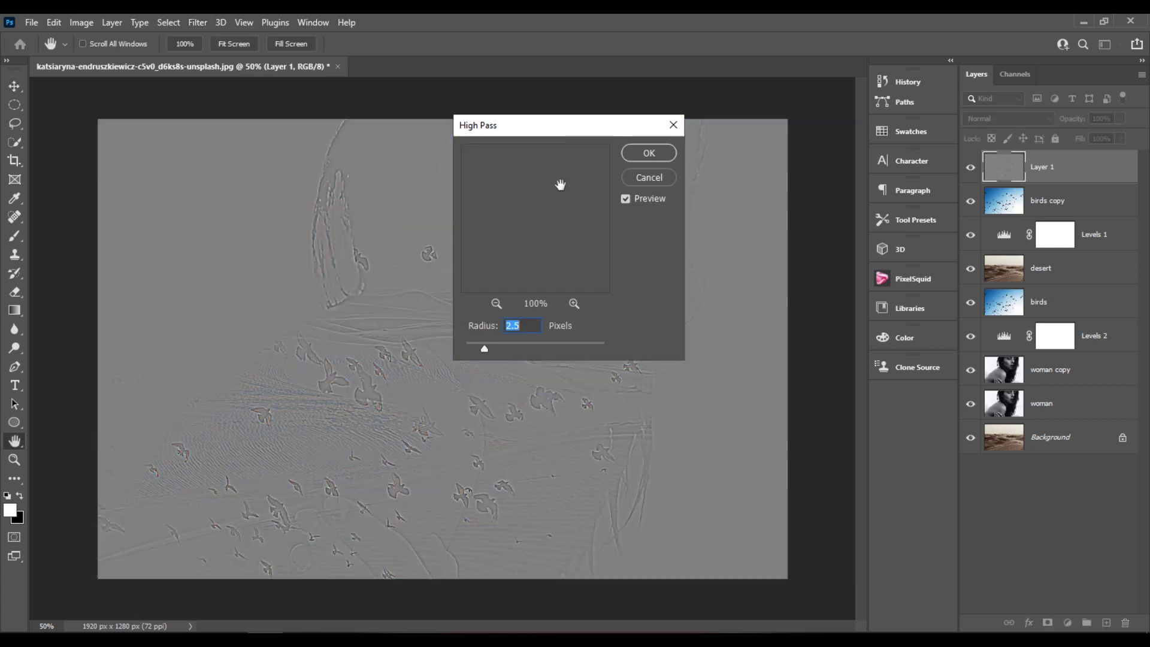
pyautogui.moveTo(571, 130); pyautogui.dragTo(733, 231)
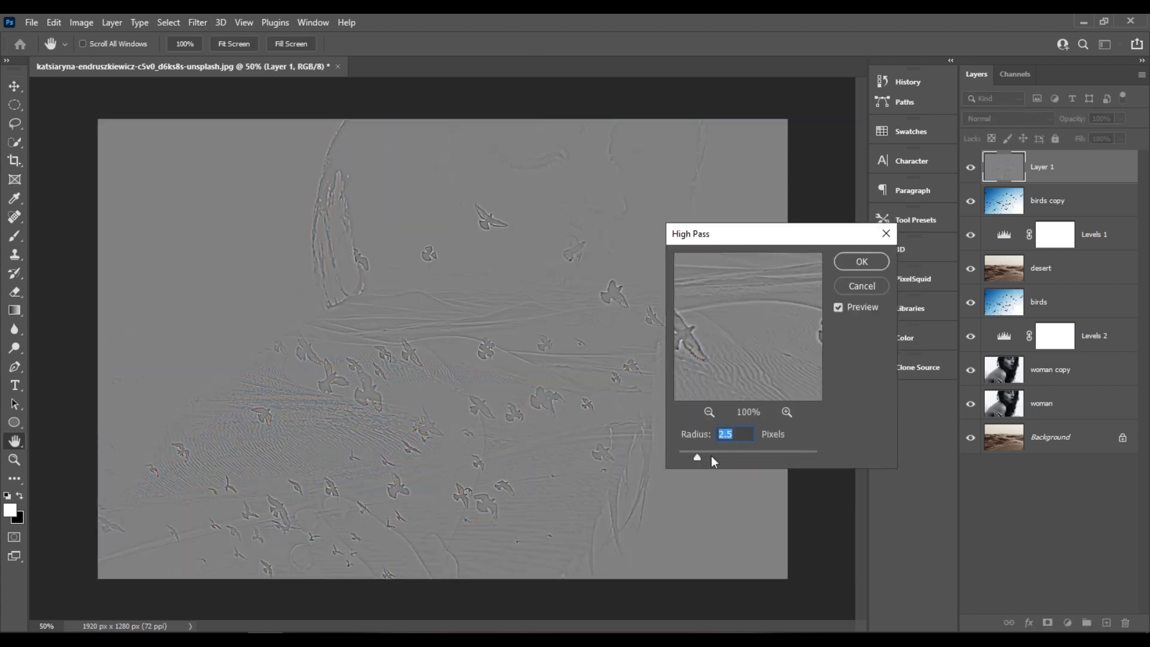
pyautogui.click(708, 459)
pyautogui.click(720, 457)
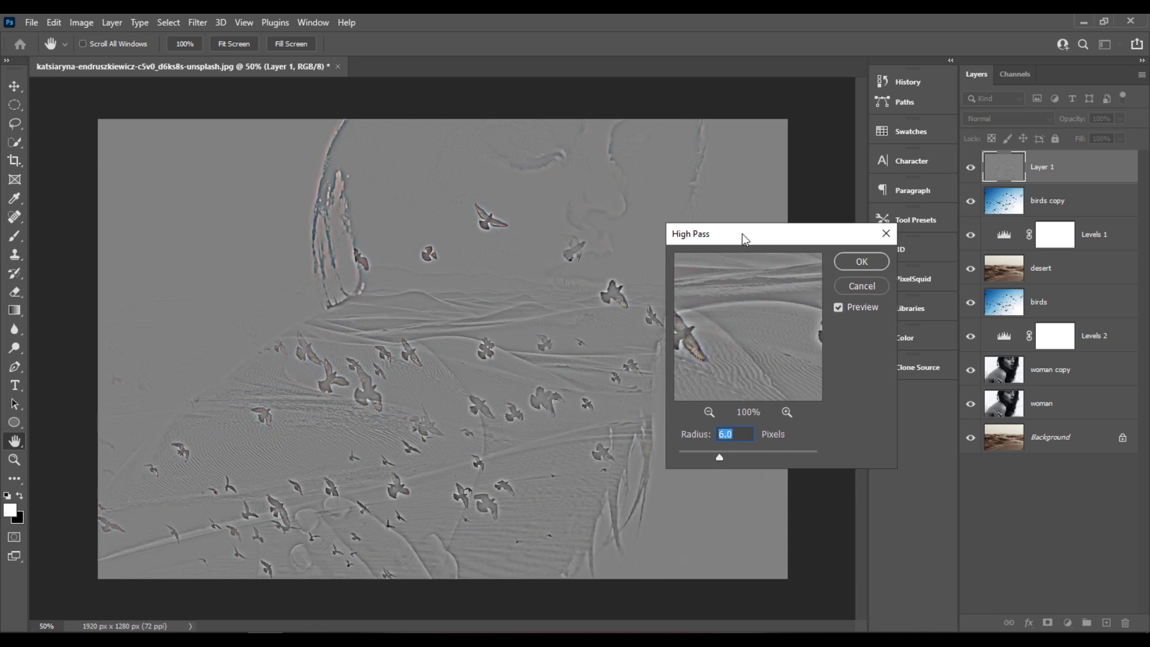
pyautogui.moveTo(743, 233); pyautogui.dragTo(811, 225)
pyautogui.moveTo(778, 447)
pyautogui.mouseDown()
pyautogui.moveTo(755, 451)
pyautogui.moveTo(765, 447)
pyautogui.mouseUp()
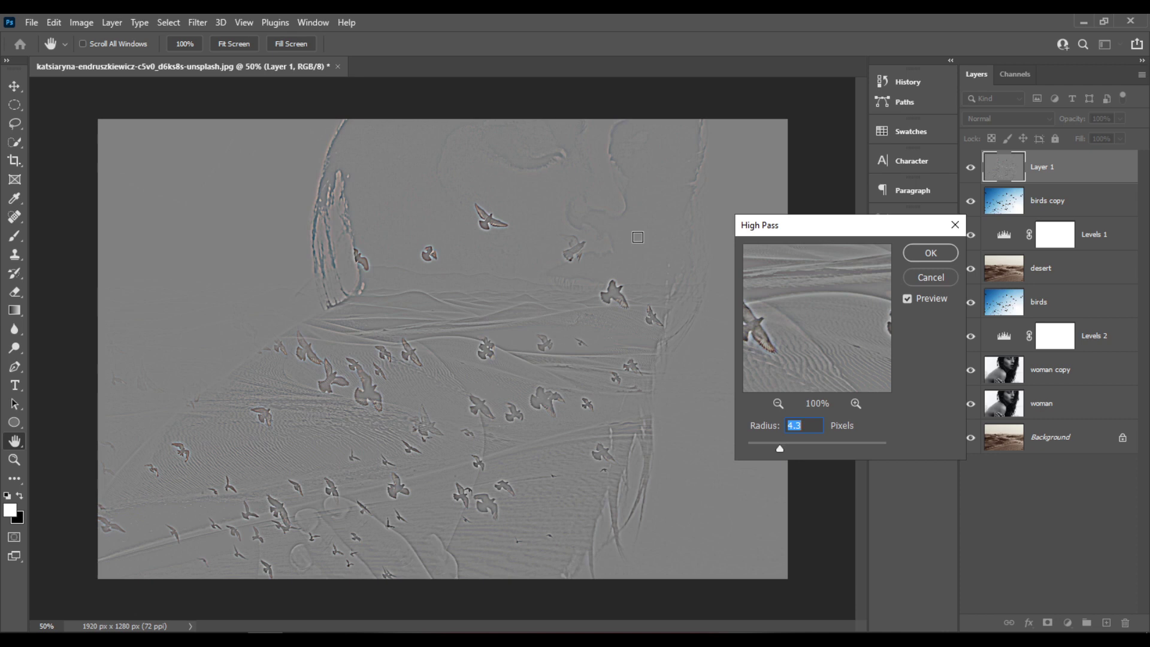
pyautogui.click(788, 452)
pyautogui.click(797, 451)
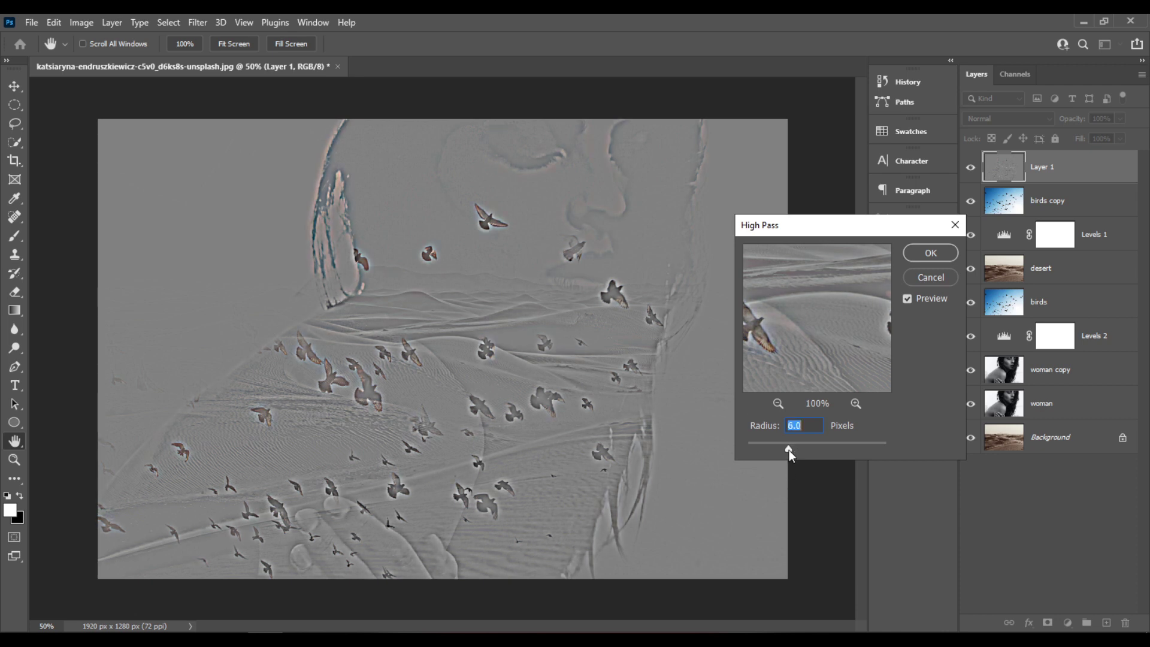
pyautogui.click(797, 448)
pyautogui.write('7')
pyautogui.click(930, 253)
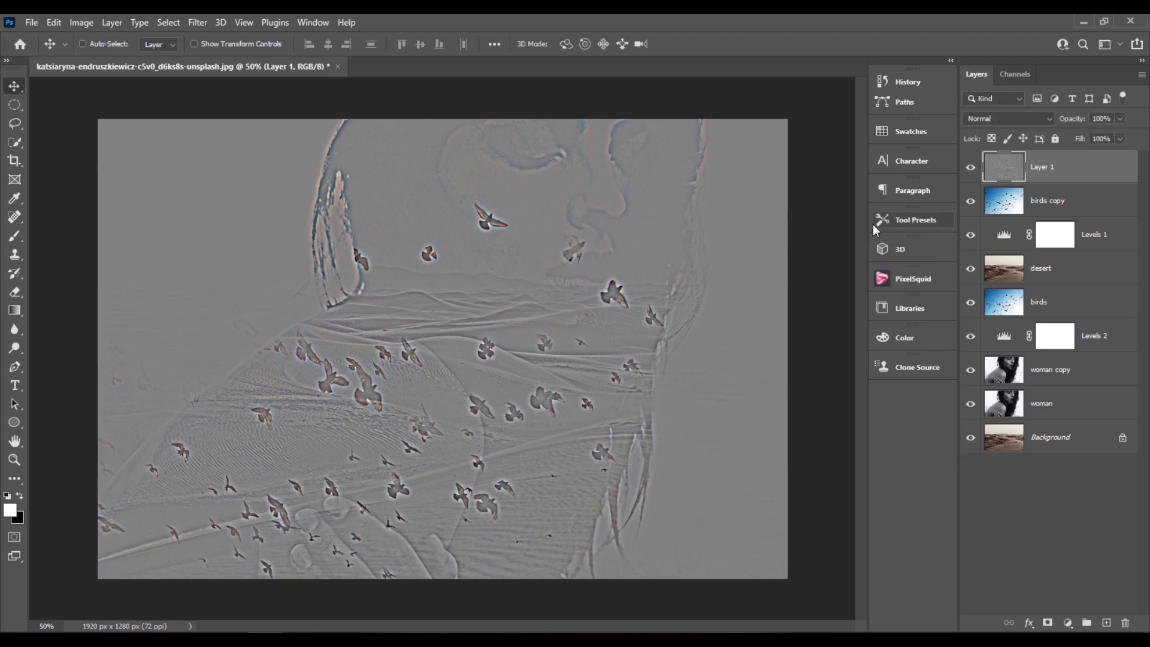
# - Switch Layer 1's blend mode to Hard Light and zoom in on the sharpened composite
pyautogui.click(1029, 117)
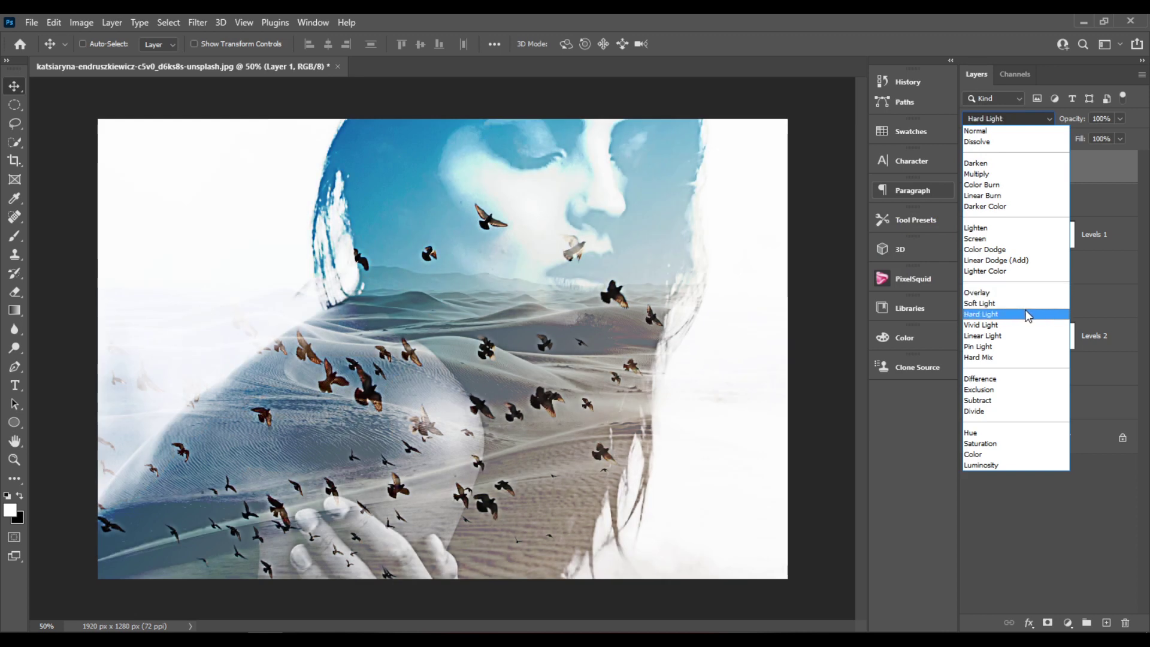
pyautogui.click(1028, 315)
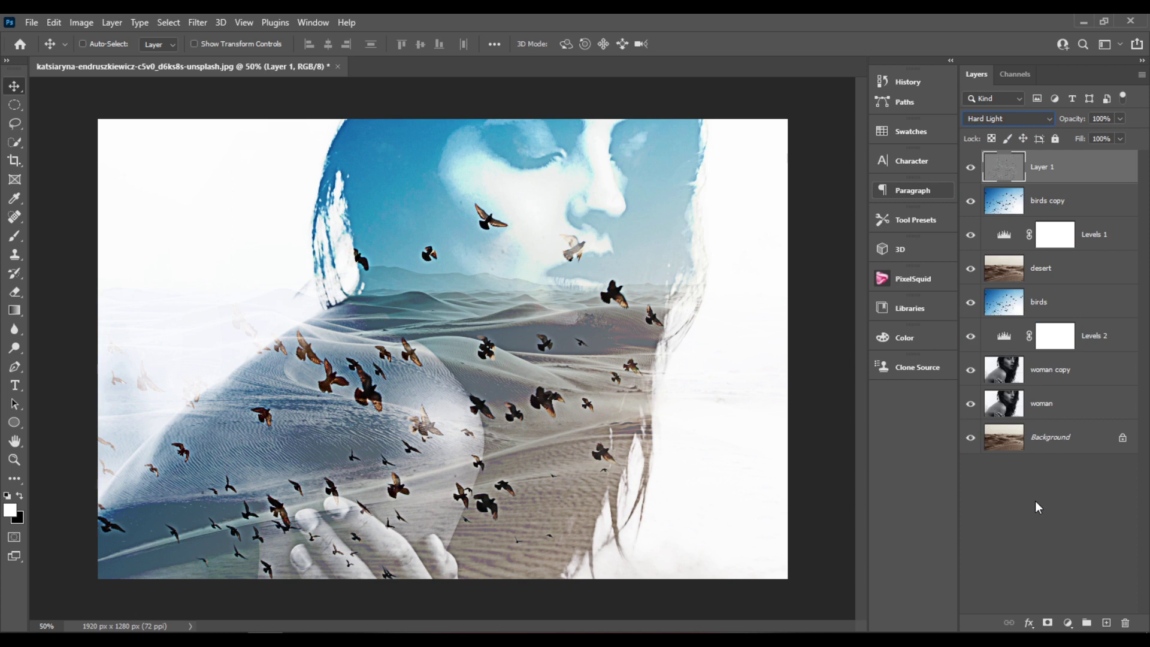
pyautogui.hotkey('ctrl', '+')
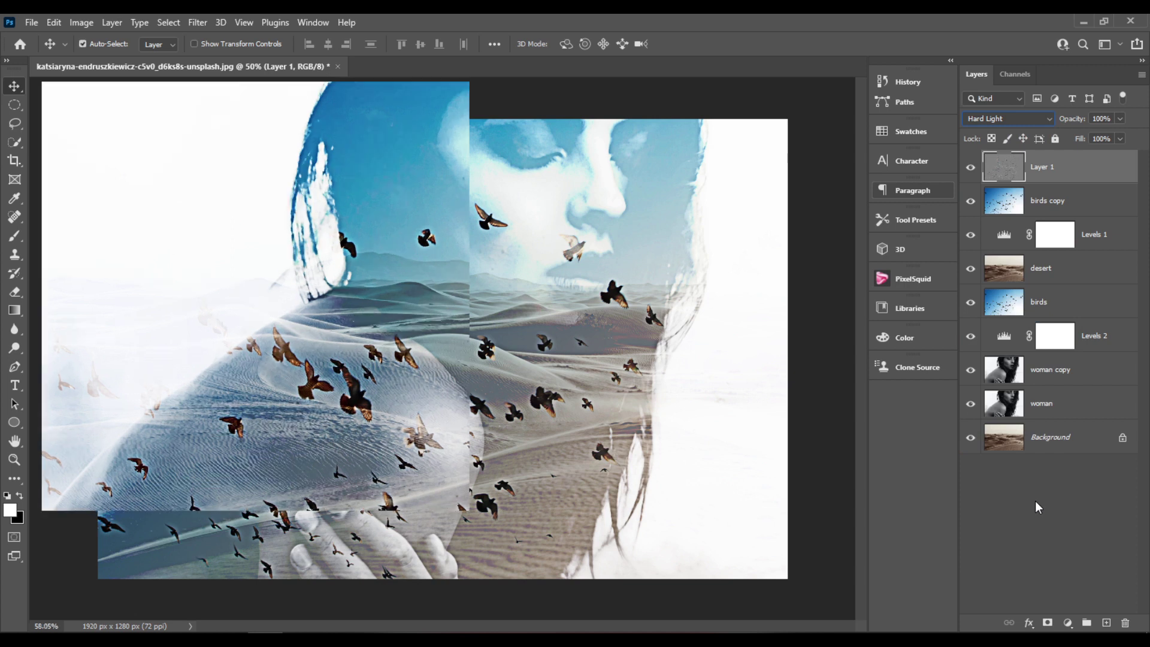